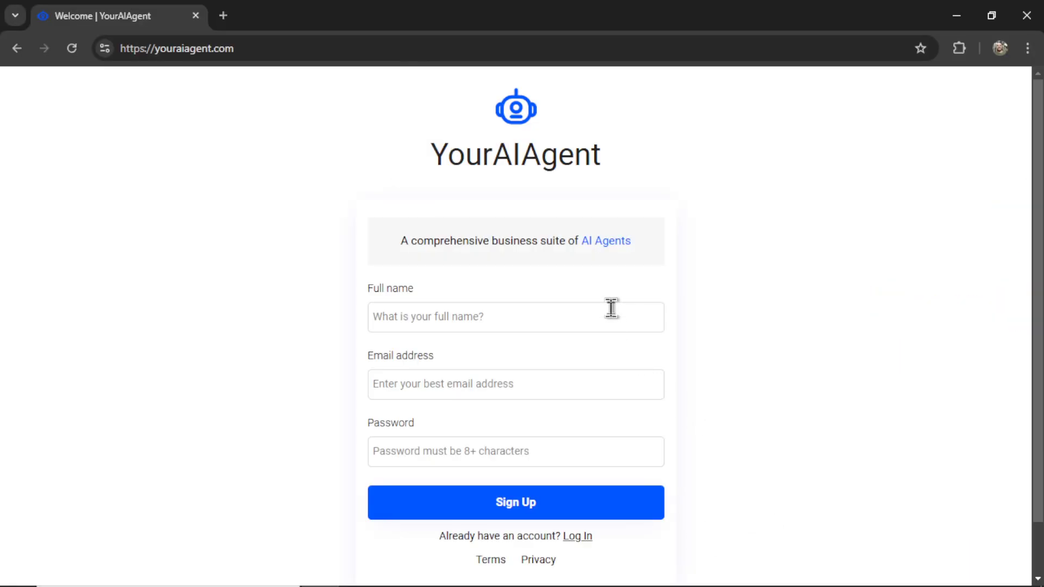
- Submit the completed sign-up form to create the YourAIAgent account
{"action": "left_click", "coordinate": [577, 516]}
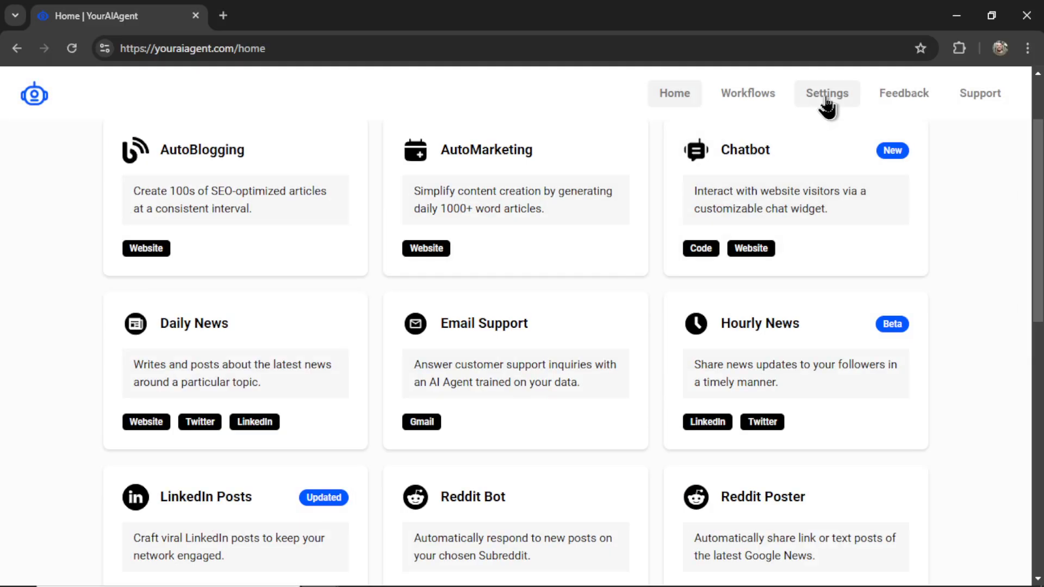
- In Settings, add a named LinkedIn connection and authorize it
{"action": "left_click", "coordinate": [827, 104]}
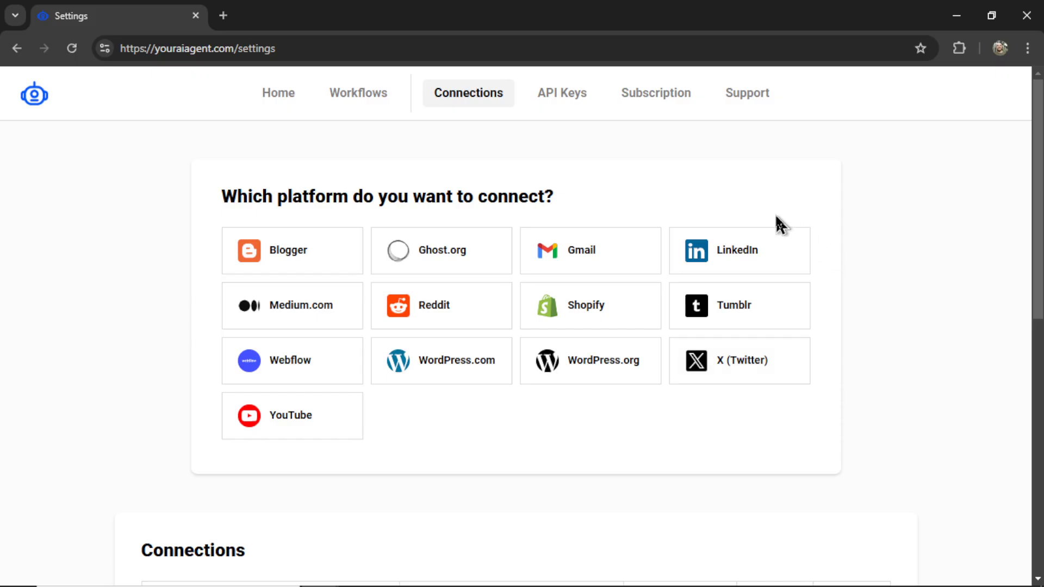
{"action": "left_click", "coordinate": [753, 263]}
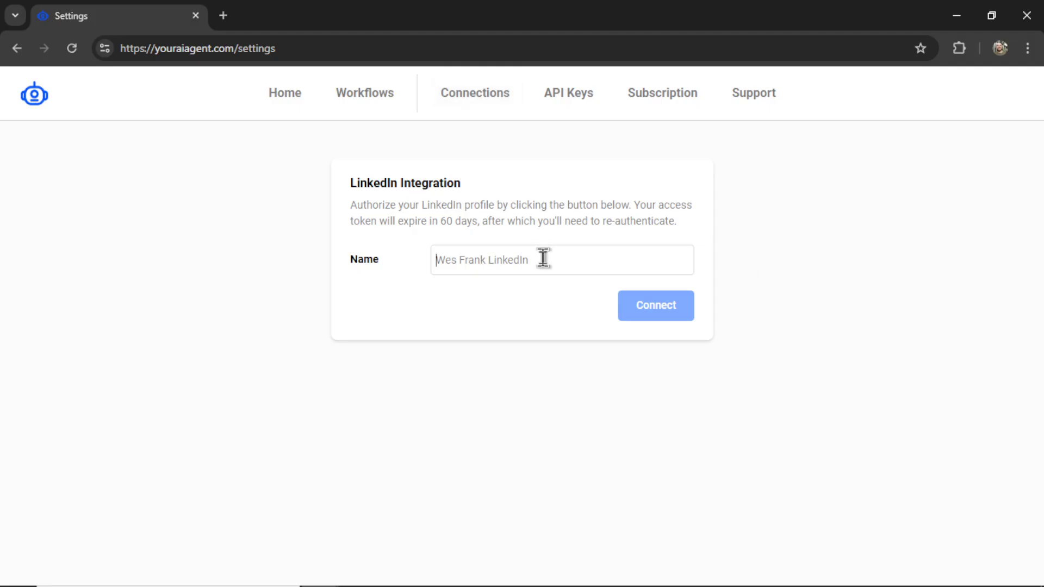
{"action": "type", "text": "Wes Frank LinkedIn"}
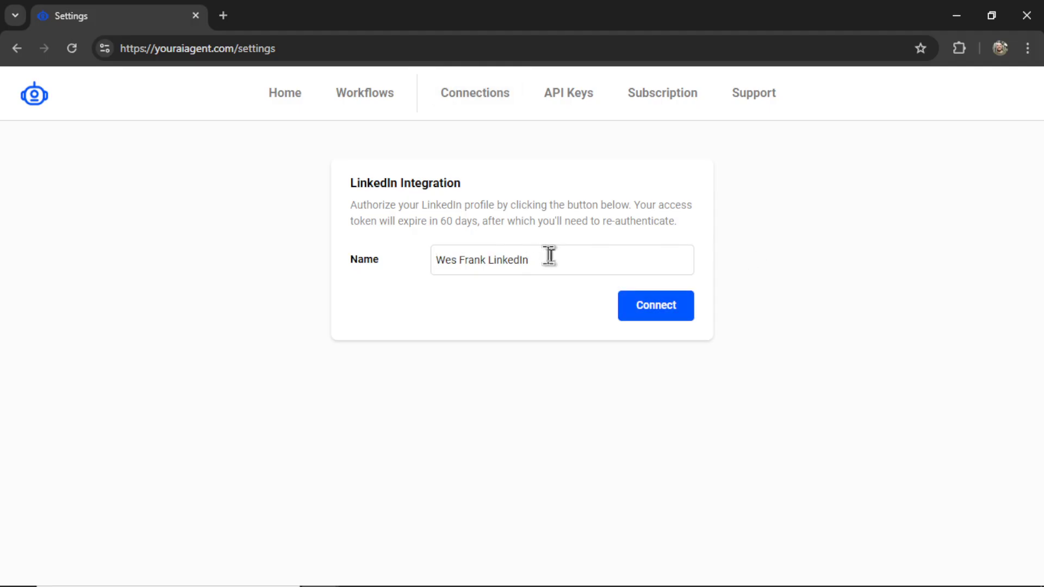
{"action": "left_click", "coordinate": [672, 322]}
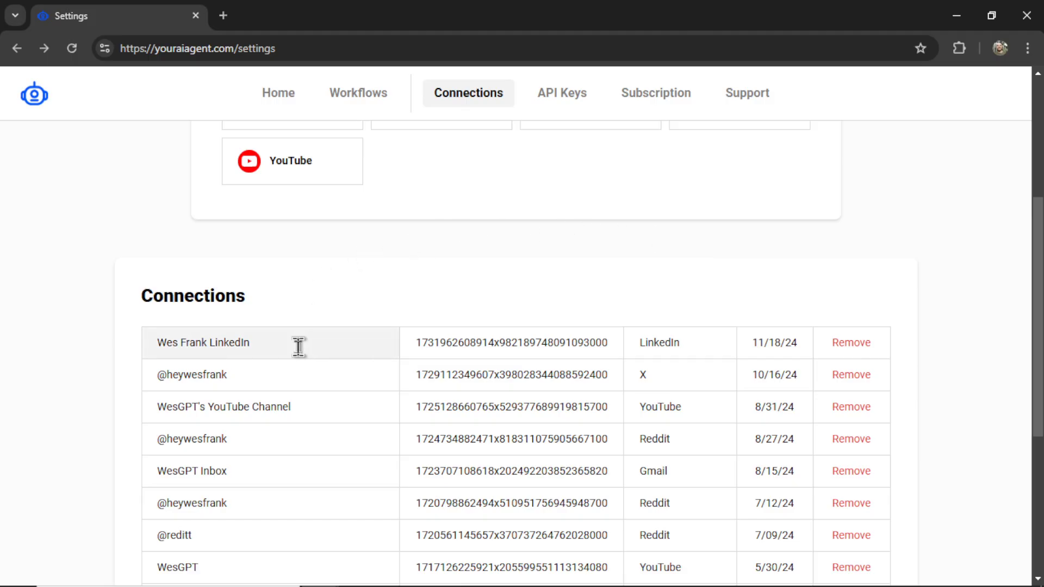
- Start an X (Twitter) integration named with the account handle, and open the X Developer Portal
{"action": "left_click", "coordinate": [293, 345]}
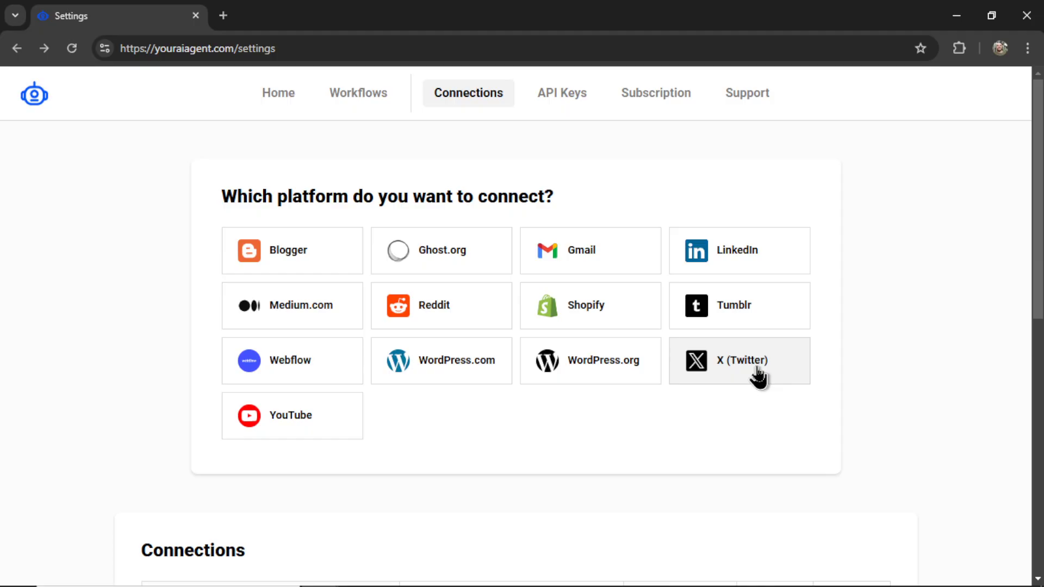
{"action": "left_click", "coordinate": [757, 376]}
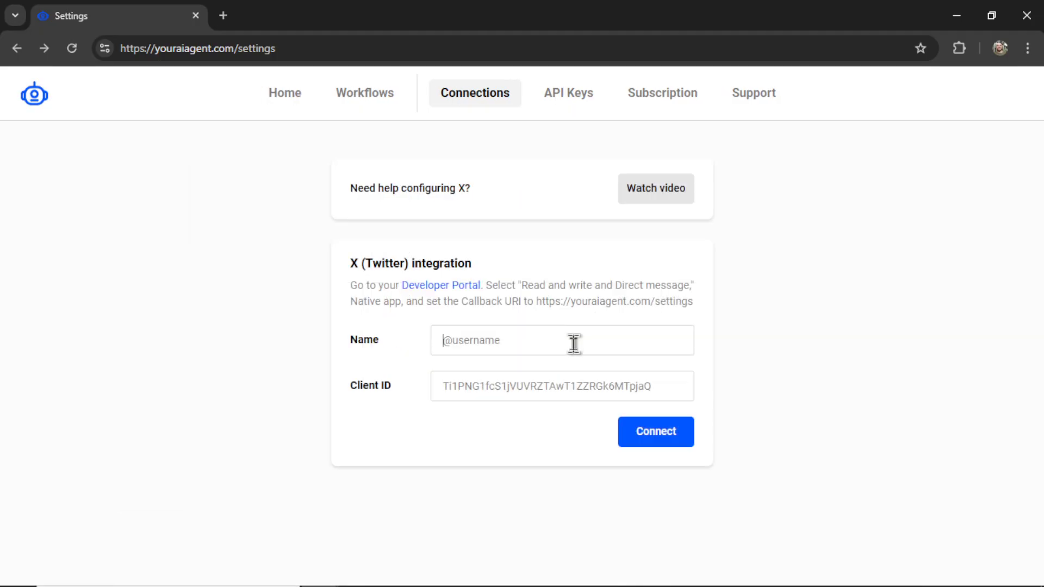
{"action": "left_click", "coordinate": [573, 343]}
{"action": "type", "text": "@wesfrankTwitter"}
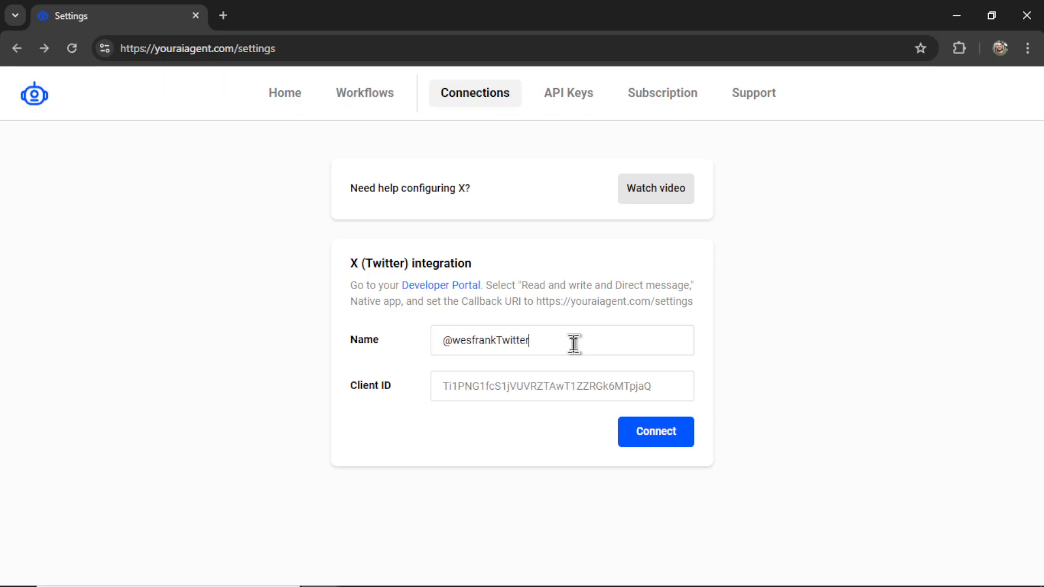
{"action": "left_click", "coordinate": [451, 288]}
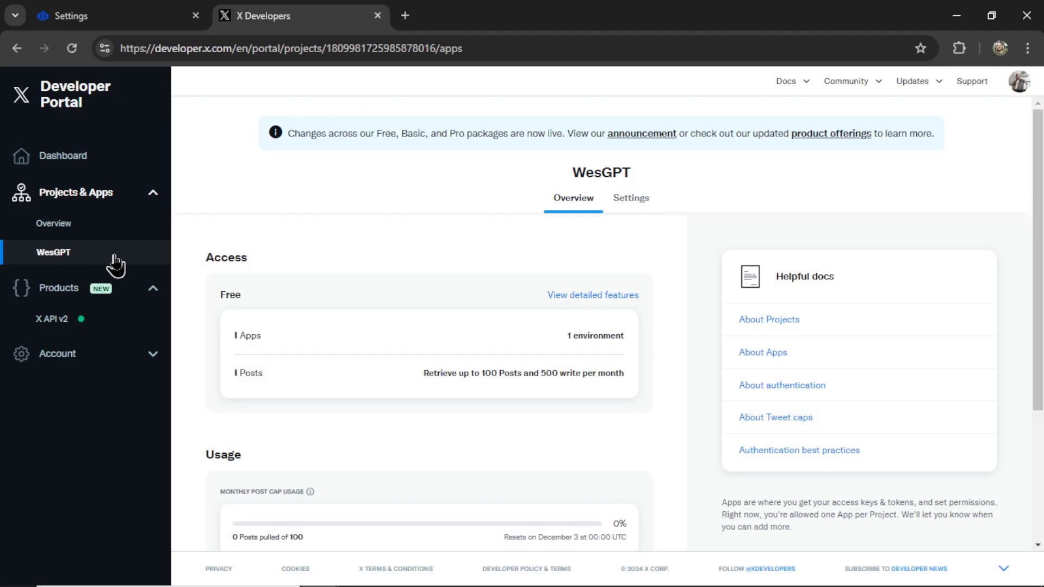
- Create a new app in the developer project, named with the X account handle
{"action": "scroll", "coordinate": [683, 346], "scroll_direction": "down", "scroll_amount": 3}
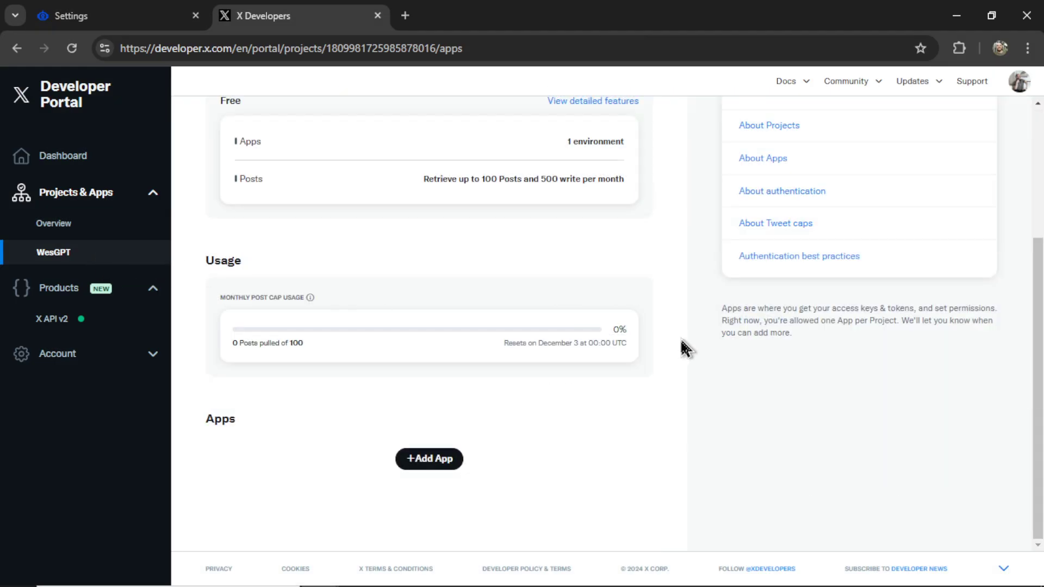
{"action": "left_click", "coordinate": [436, 466]}
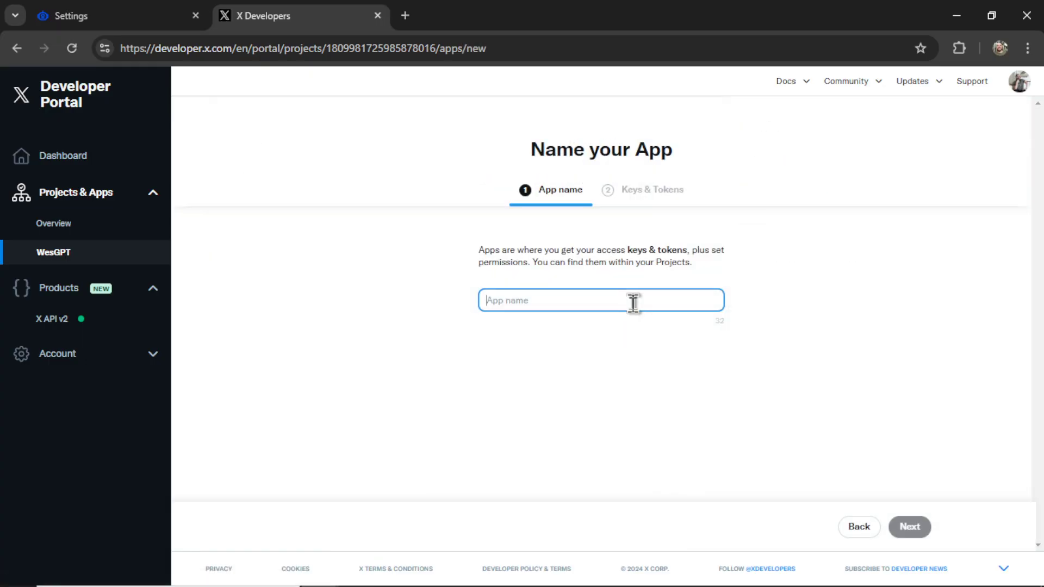
{"action": "type", "text": "@wesfrankTwit"}
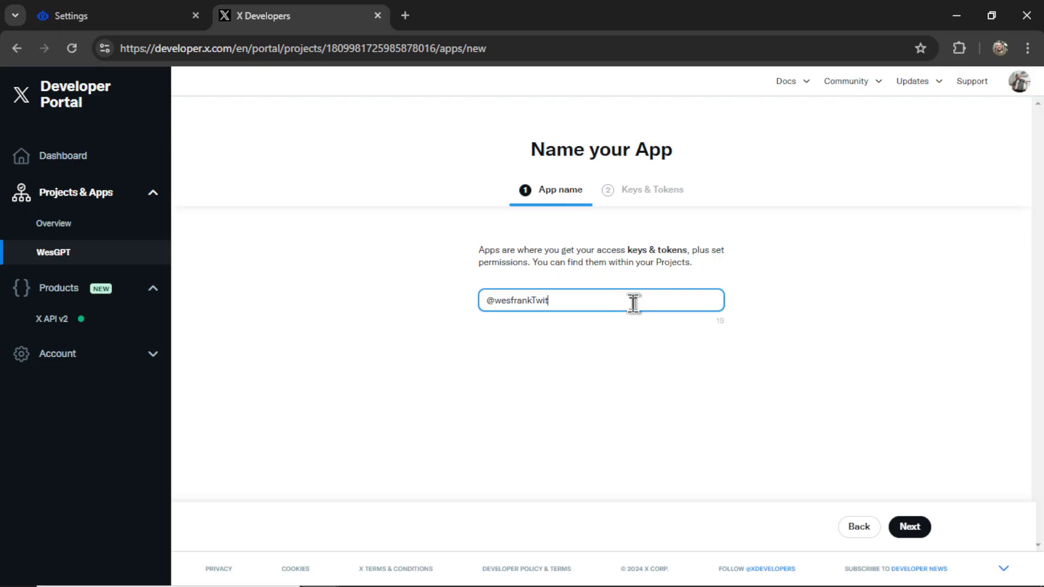
{"action": "type", "text": "ter"}
{"action": "left_click", "coordinate": [578, 345]}
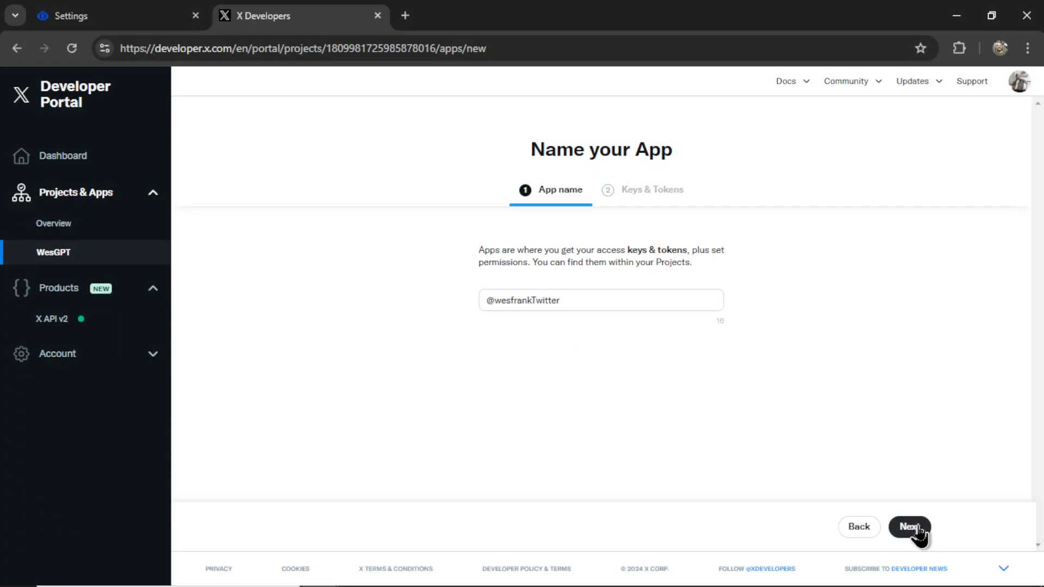
{"action": "left_click", "coordinate": [910, 527]}
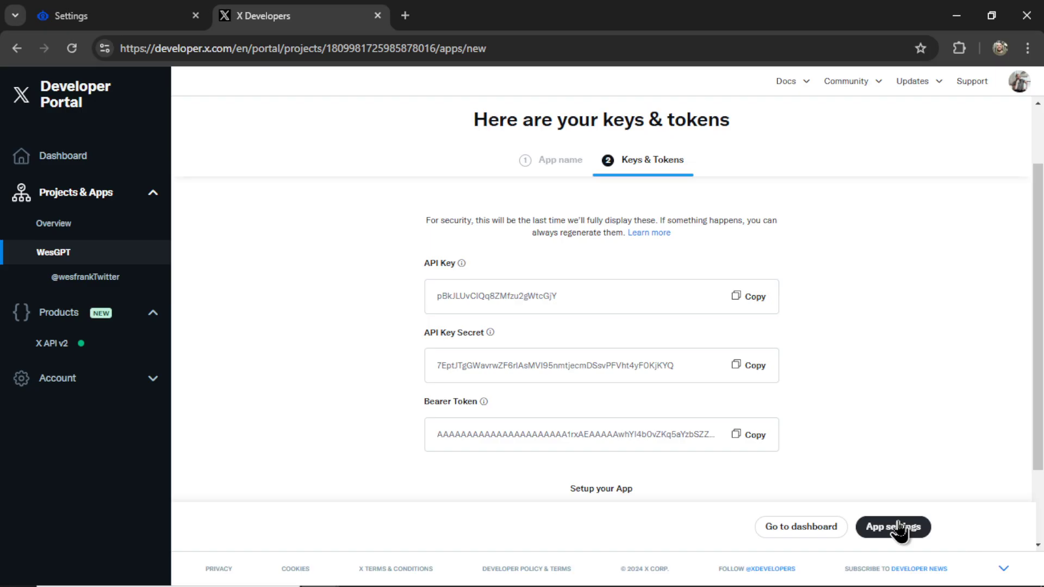
- Set up user authentication with Read and write and Direct message permissions and Native App type
{"action": "left_click", "coordinate": [897, 527]}
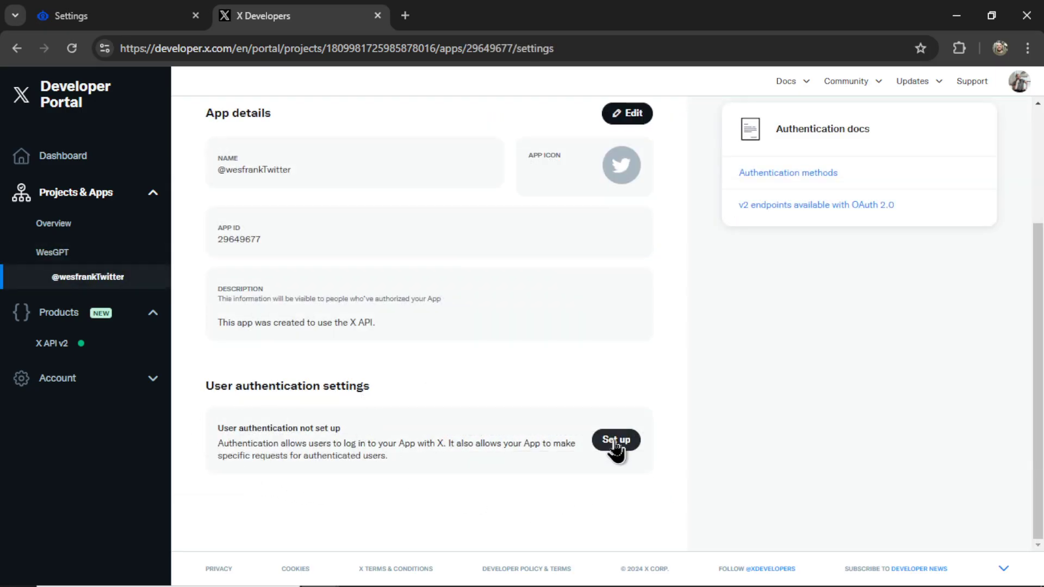
{"action": "left_click", "coordinate": [615, 445]}
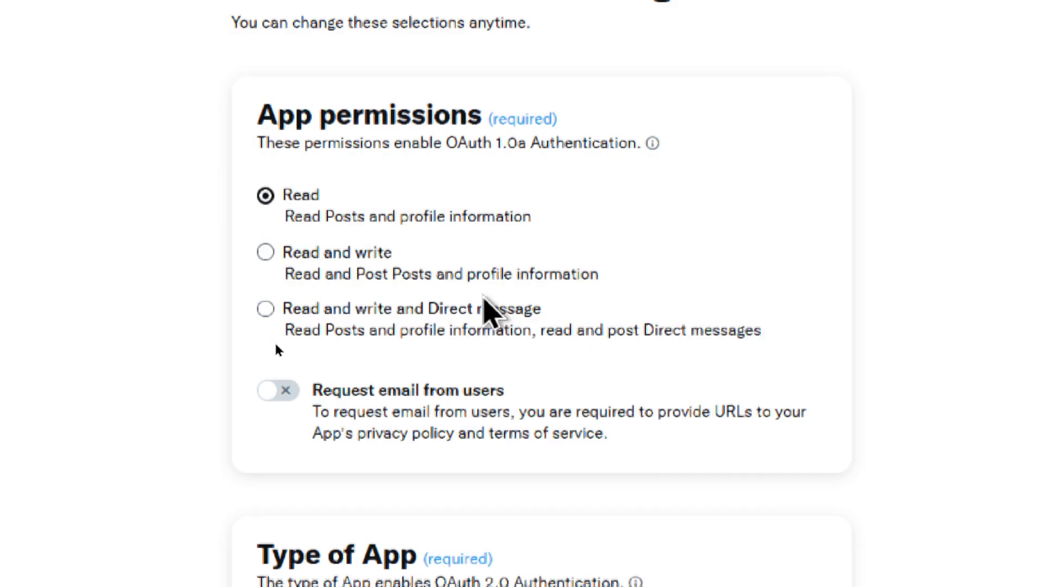
{"action": "left_click", "coordinate": [484, 307]}
{"action": "scroll", "coordinate": [435, 309], "scroll_direction": "down", "scroll_amount": 1}
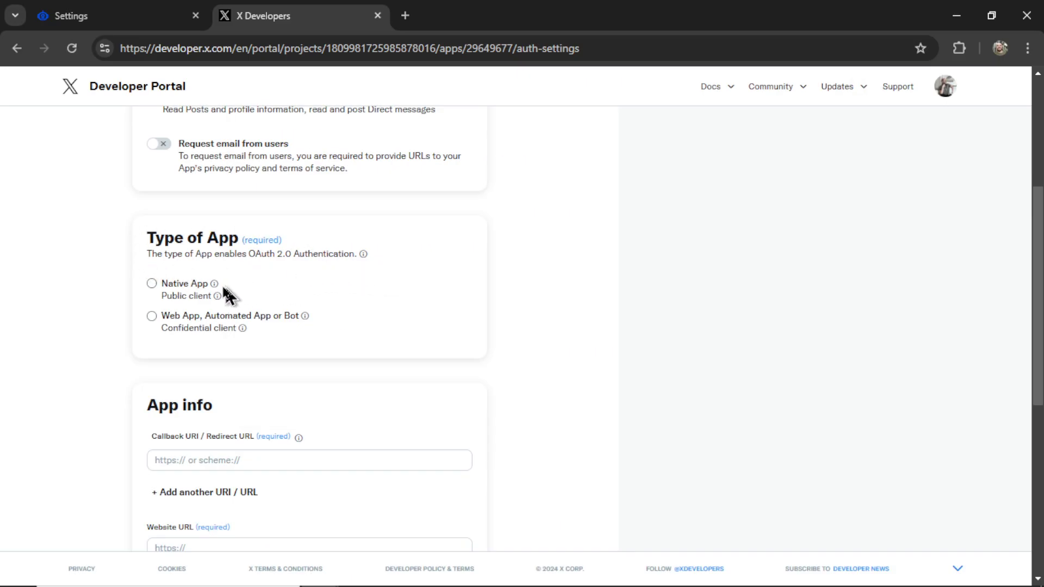
{"action": "left_click", "coordinate": [152, 283]}
{"action": "scroll", "coordinate": [197, 323], "scroll_direction": "down", "scroll_amount": 3}
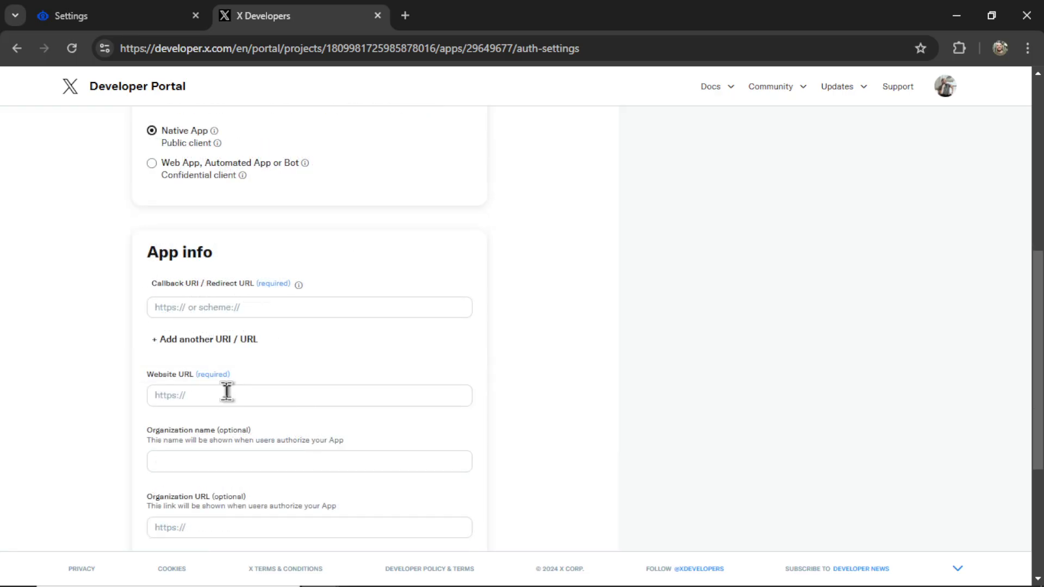
{"action": "left_click", "coordinate": [147, 31]}
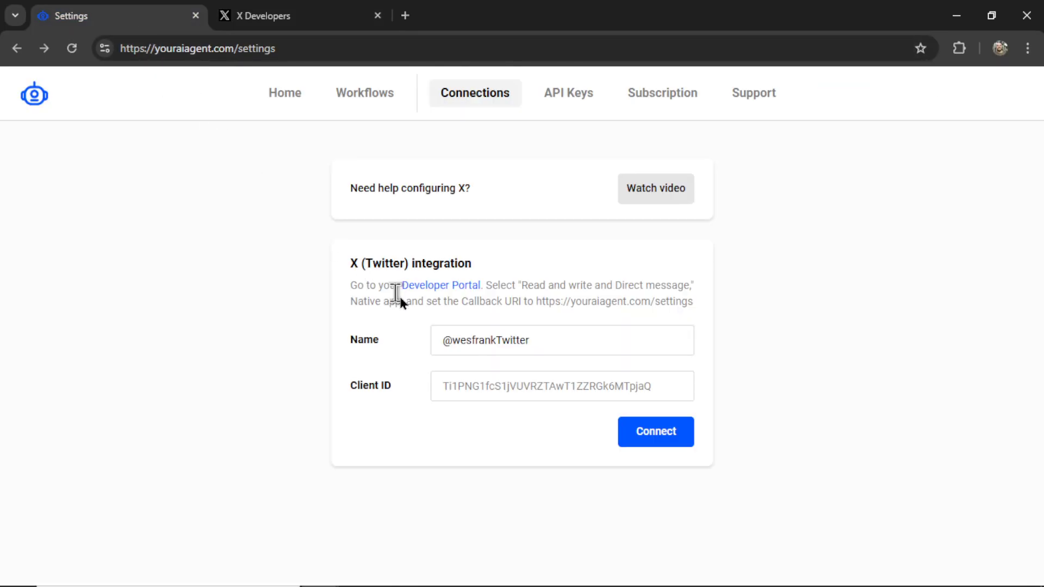
{"action": "left_click_drag", "start_coordinate": [537, 303], "coordinate": [693, 300]}
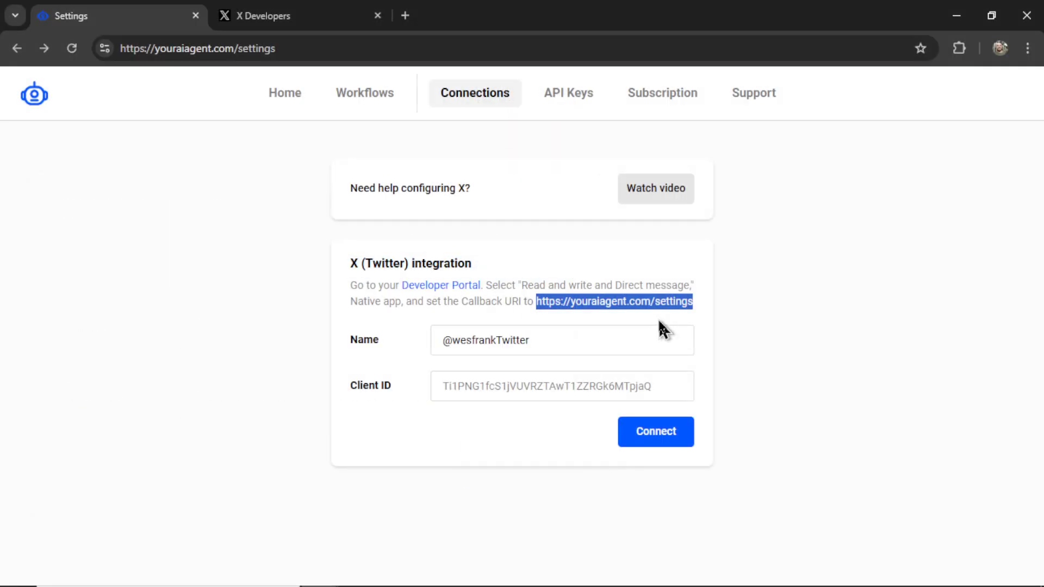
{"action": "key", "text": "ctrl+c"}
{"action": "key", "text": "ctrl+Tab"}
{"action": "left_click", "coordinate": [259, 307]}
{"action": "key", "text": "ctrl+v"}
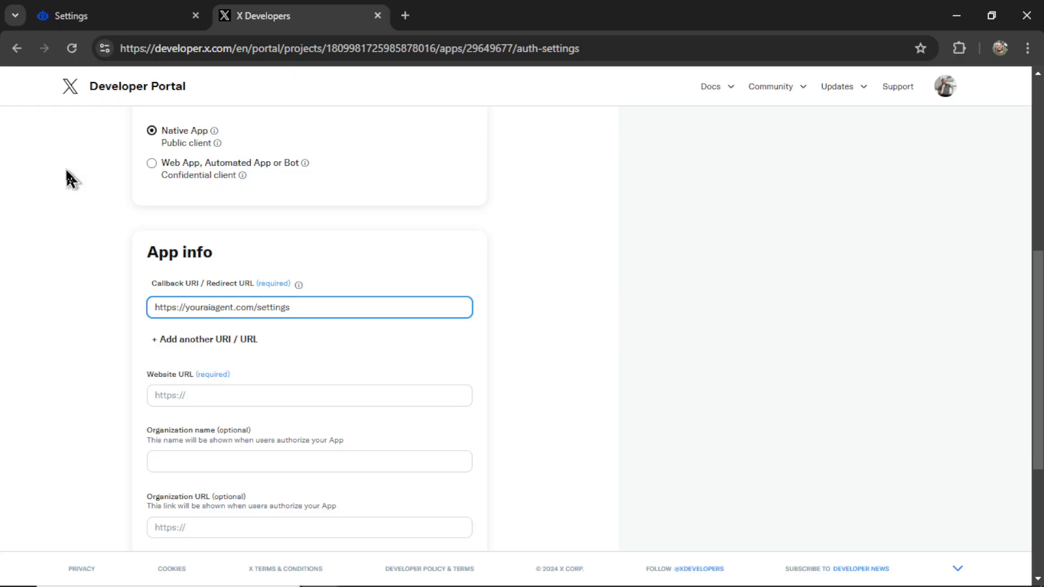
{"action": "left_click", "coordinate": [271, 400]}
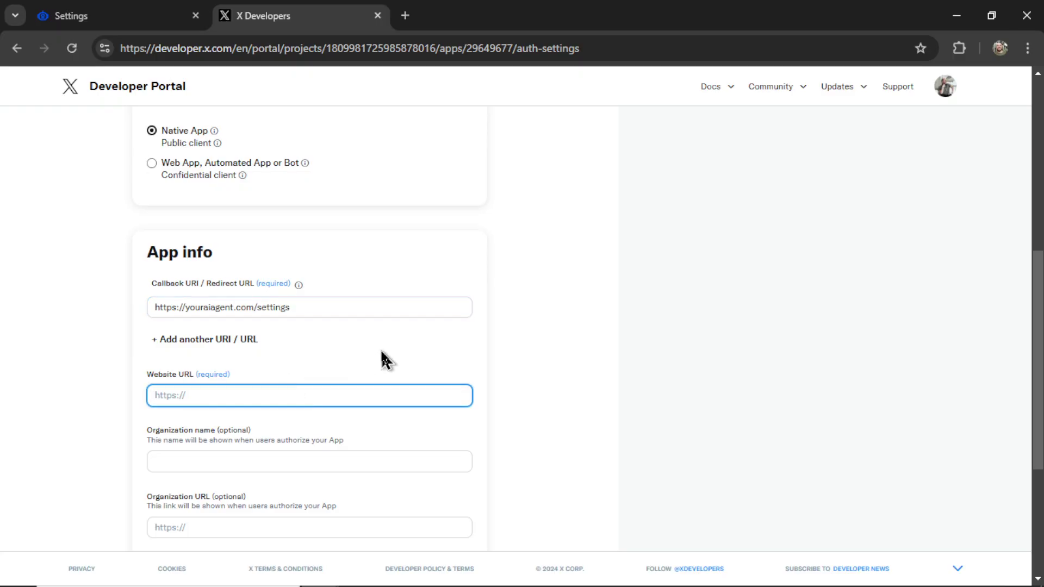
{"action": "key", "text": "ctrl+v"}
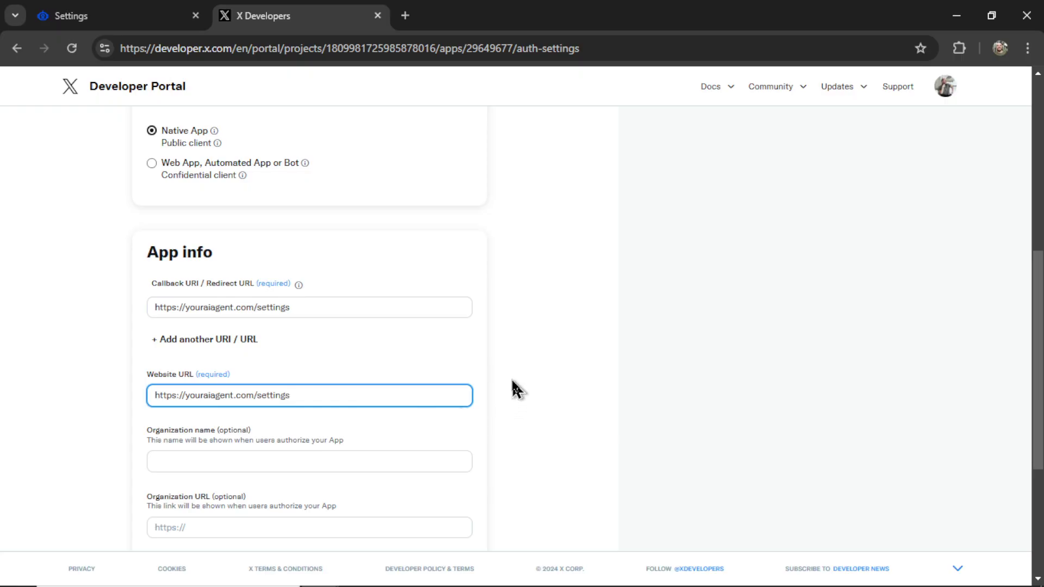
{"action": "scroll", "coordinate": [515, 387], "scroll_direction": "down", "scroll_amount": 5}
{"action": "left_click", "coordinate": [466, 472]}
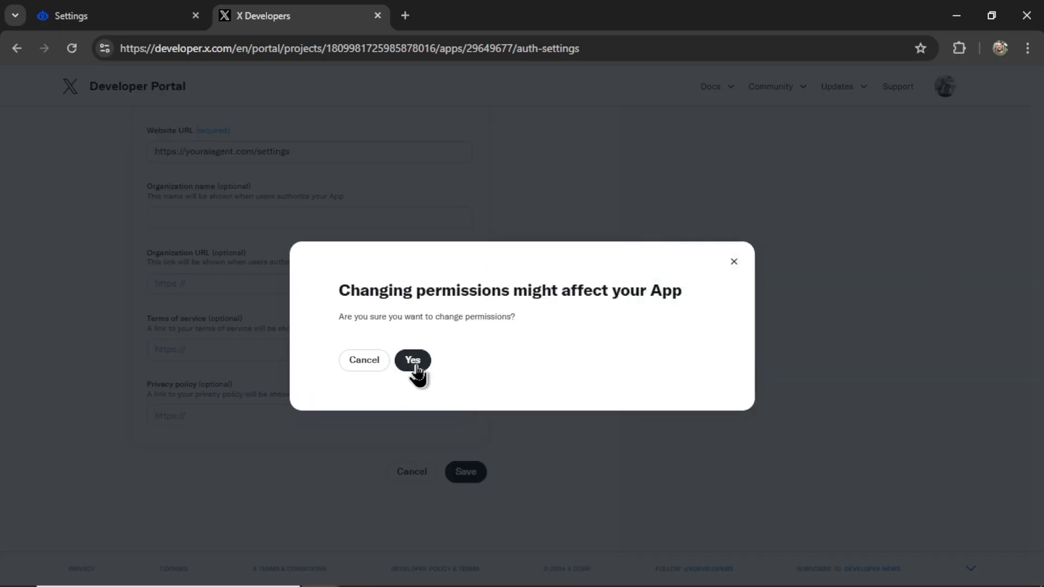
- Reveal the OAuth 2.0 credentials and copy the Client ID back to YourAIAgent
{"action": "left_click", "coordinate": [413, 361]}
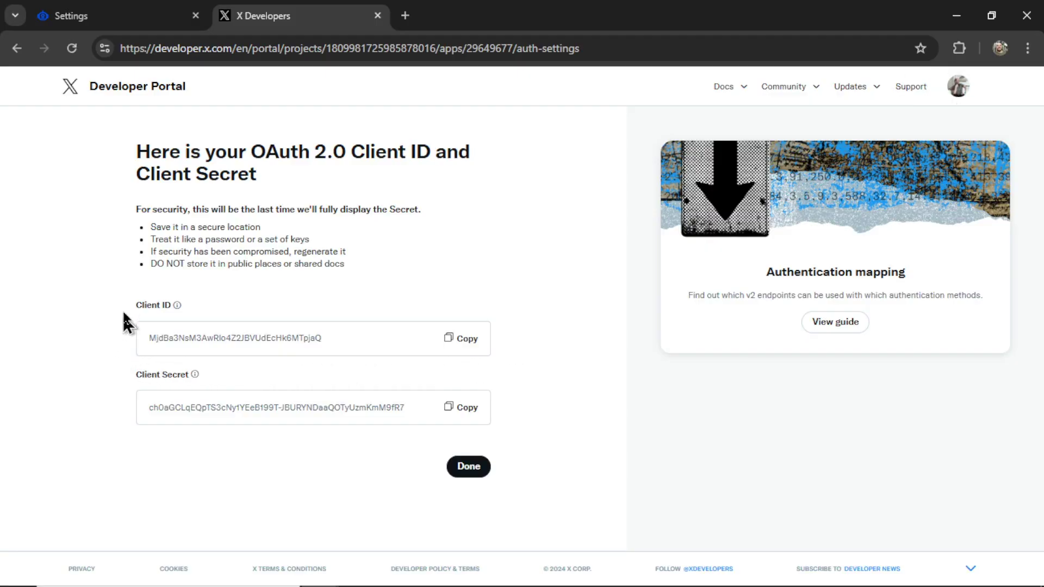
{"action": "left_click", "coordinate": [468, 343]}
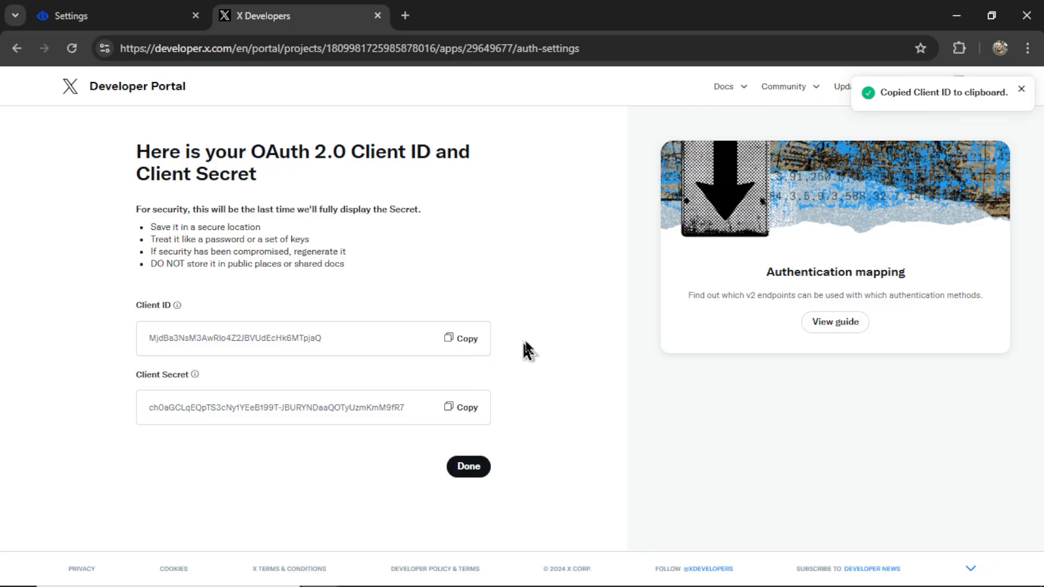
{"action": "key", "text": "ctrl+Tab"}
- Paste the Client ID, connect and authorize the X account, and confirm the alert
{"action": "left_click", "coordinate": [568, 382]}
{"action": "key", "text": "ctrl+v"}
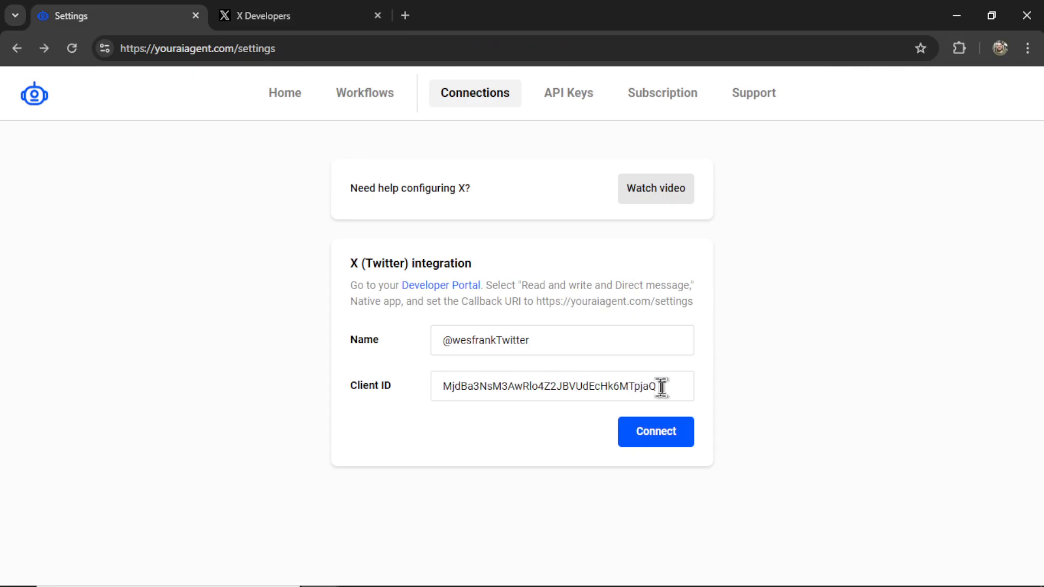
{"action": "left_click", "coordinate": [656, 434]}
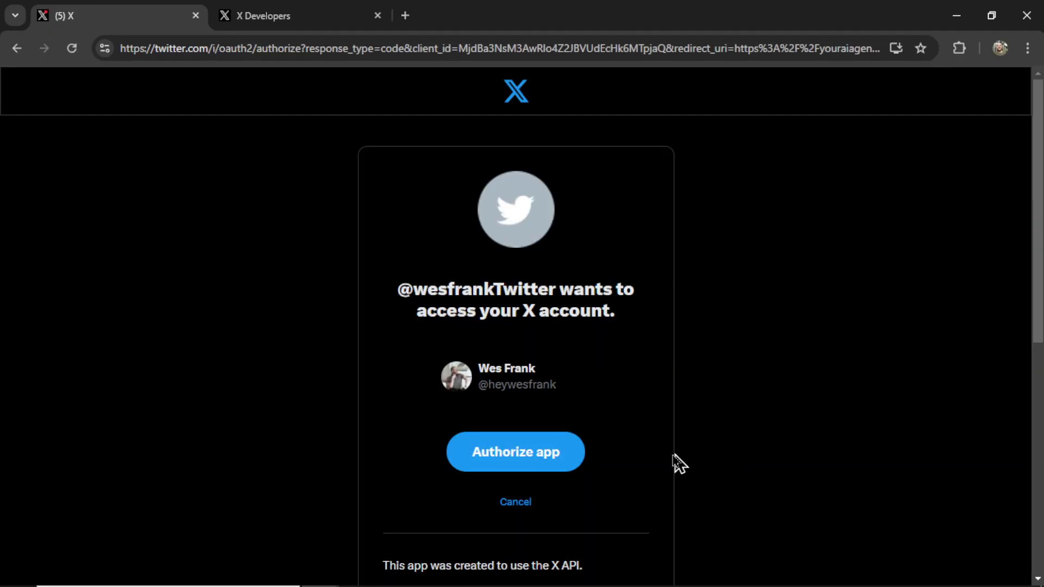
{"action": "left_click", "coordinate": [517, 452]}
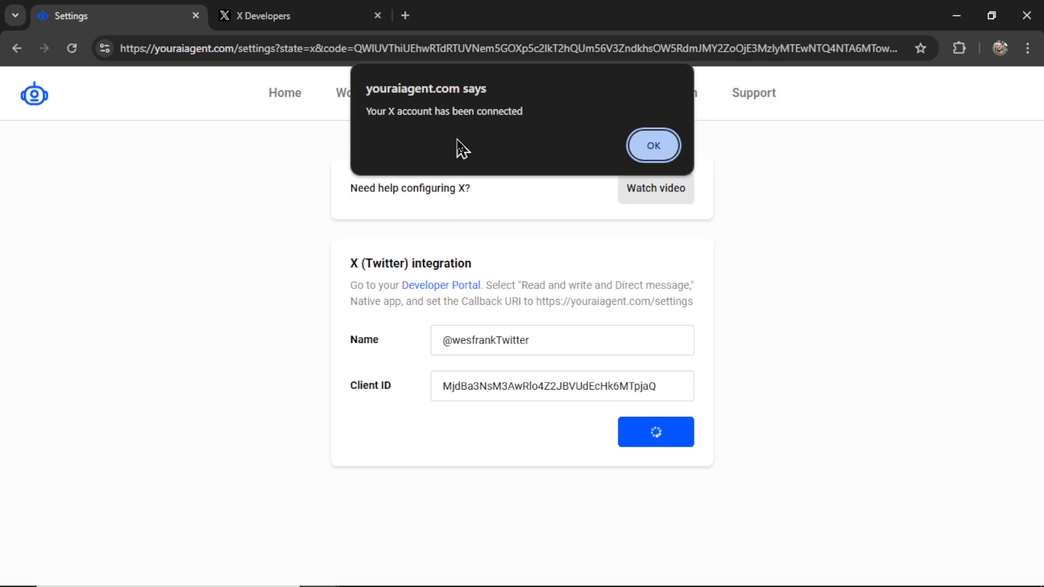
{"action": "left_click", "coordinate": [650, 151]}
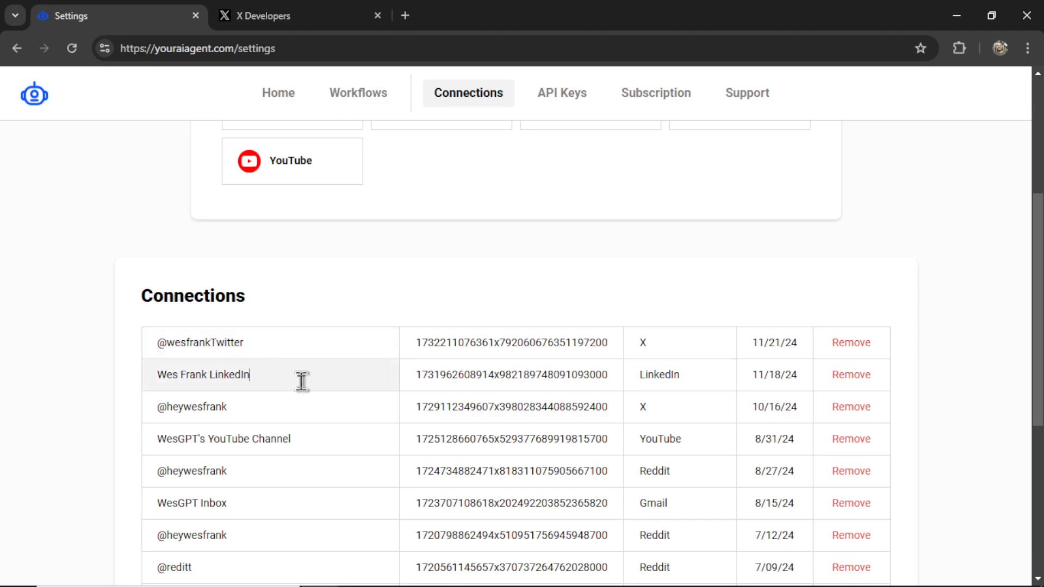
- Return to the X Developer Portal's Projects & Apps overview
{"action": "key", "text": "ctrl+Tab"}
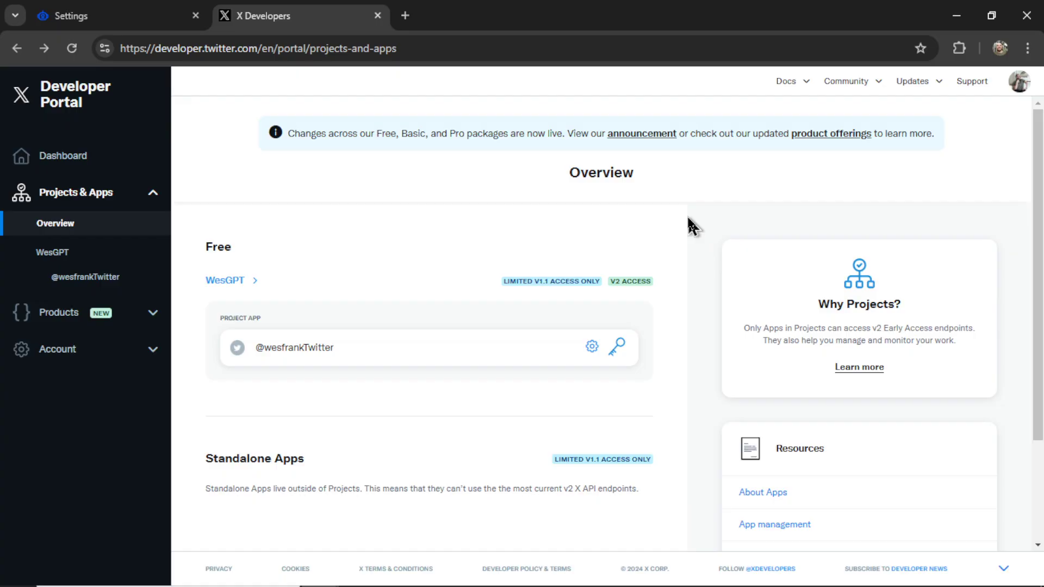
- Open the X API v2 Products page listing the Pro, Basic and Free plans
{"action": "left_click", "coordinate": [147, 313]}
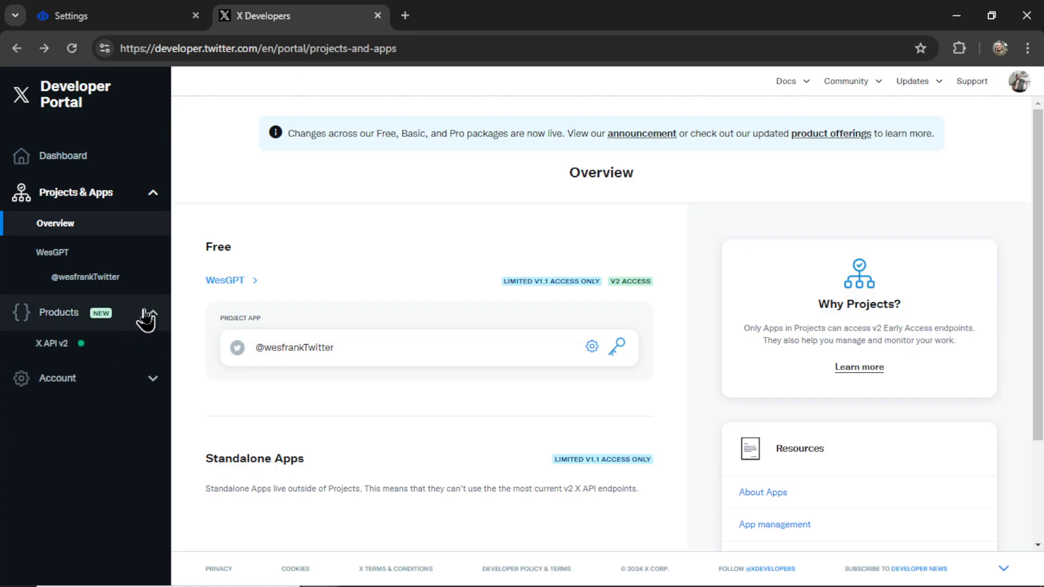
{"action": "left_click", "coordinate": [101, 347]}
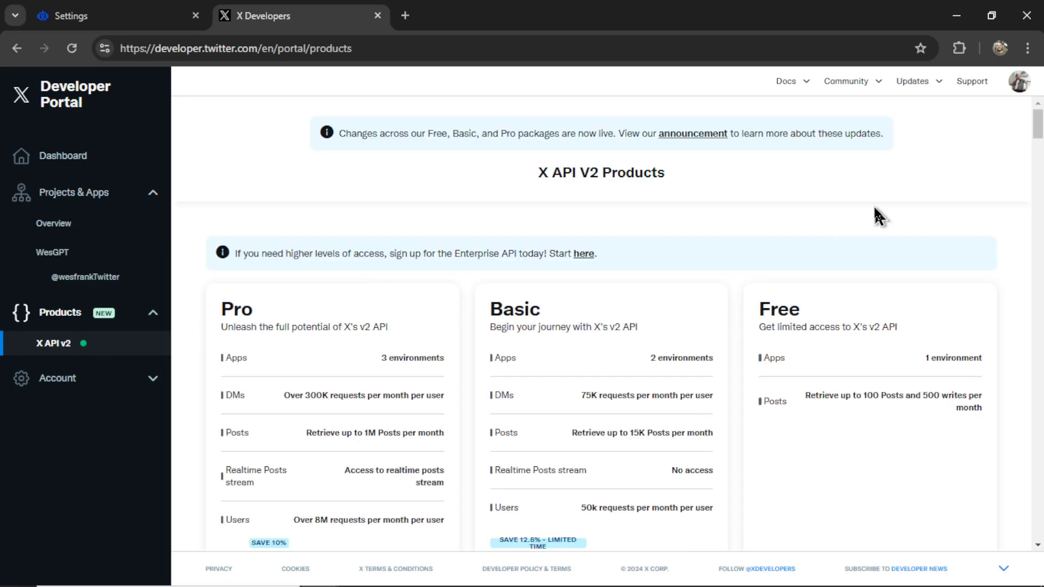
{"action": "scroll", "coordinate": [867, 245], "scroll_direction": "down", "scroll_amount": 2}
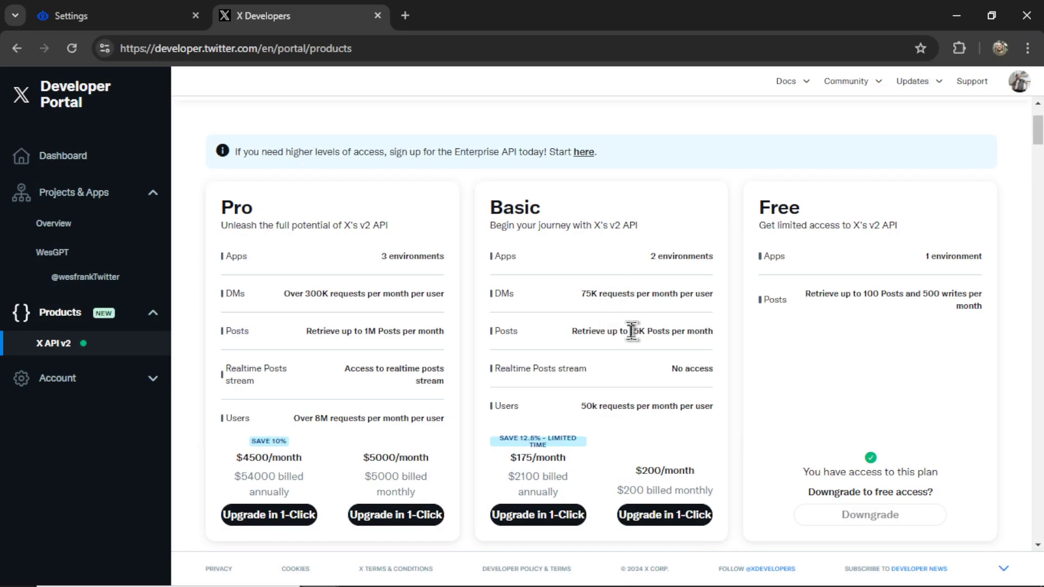
- Highlight the Basic plan's 15K Posts and Pro plan's 1M Posts monthly limits
{"action": "left_click_drag", "start_coordinate": [427, 137], "coordinate": [532, 139]}
{"action": "left_click_drag", "start_coordinate": [689, 333], "coordinate": [717, 342]}
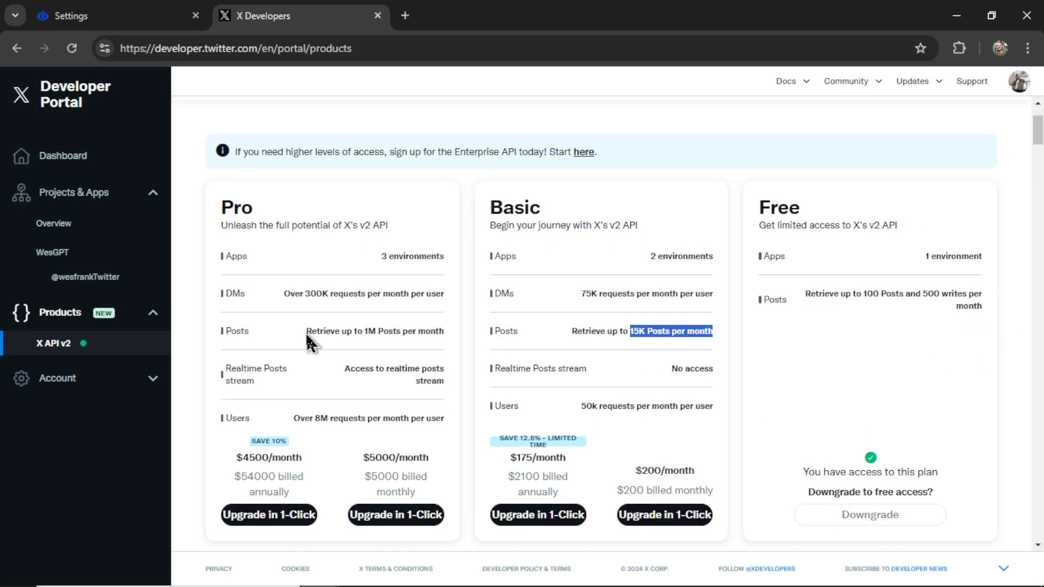
{"action": "left_click_drag", "start_coordinate": [306, 331], "coordinate": [439, 333]}
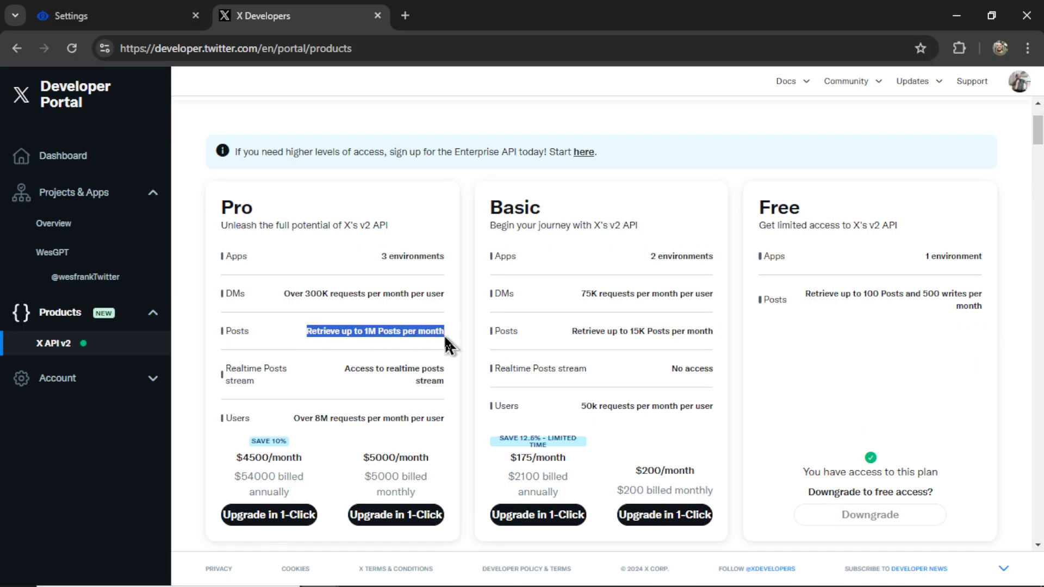
{"action": "left_click", "coordinate": [447, 482]}
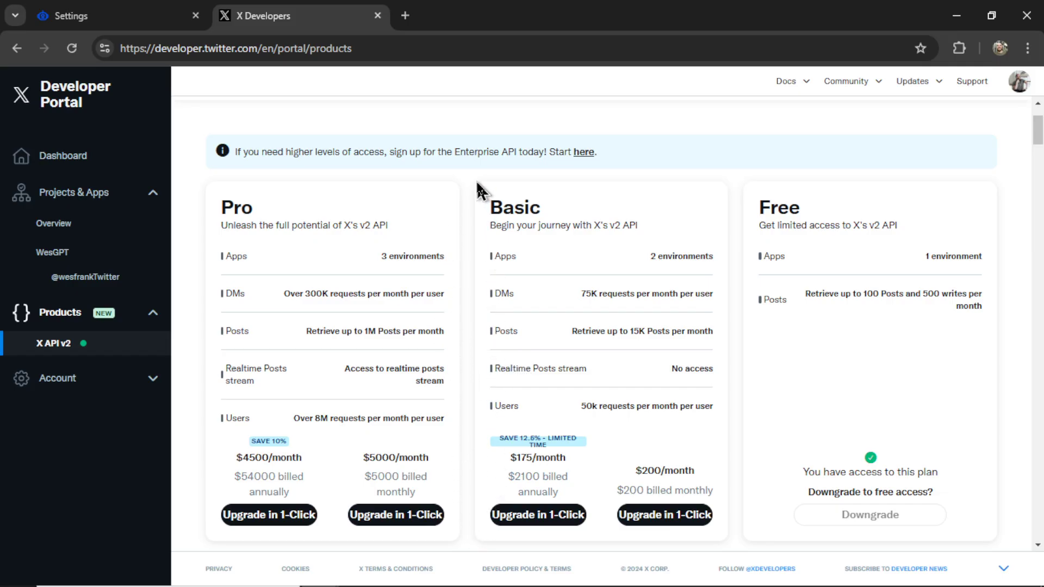
{"action": "scroll", "coordinate": [990, 363], "scroll_direction": "down", "scroll_amount": 1}
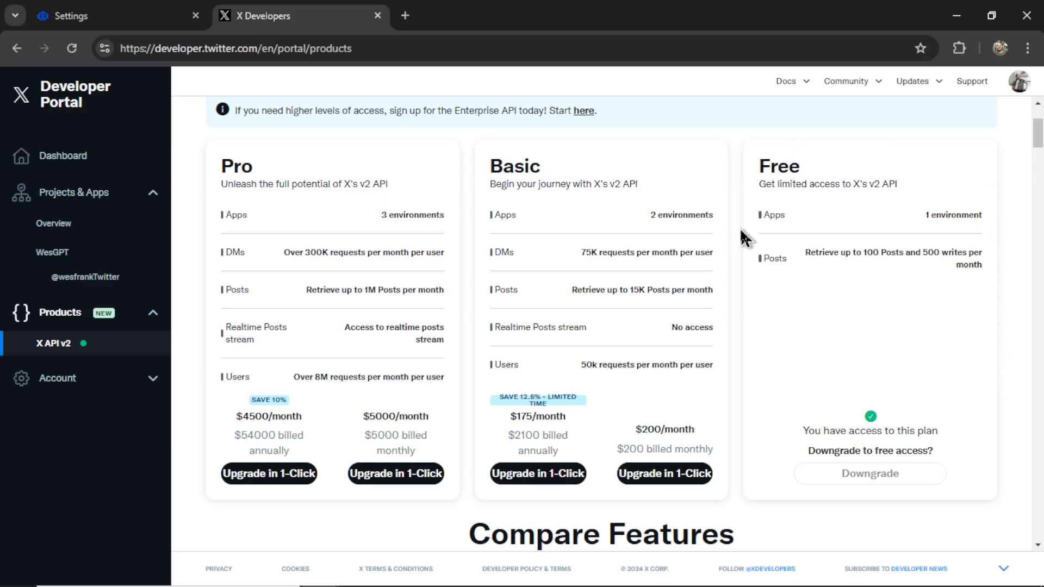
- Rename the X app to sportsbreakingnews, then go back to YourAIAgent's Connections page
{"action": "left_click", "coordinate": [1020, 82]}
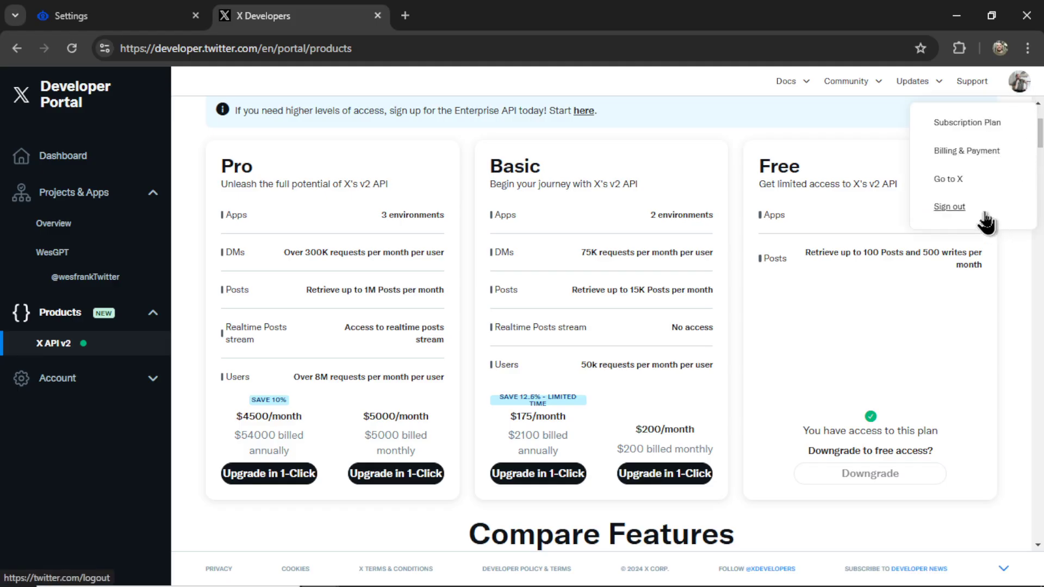
{"action": "left_click", "coordinate": [101, 280]}
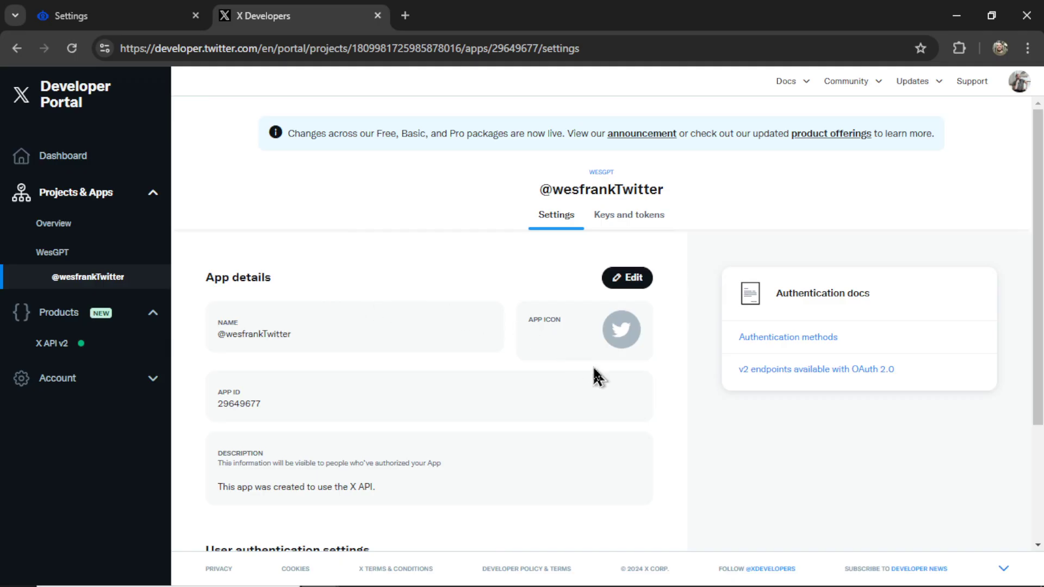
{"action": "left_click", "coordinate": [627, 277]}
{"action": "double_click", "coordinate": [343, 268]}
{"action": "type", "text": "sports"}
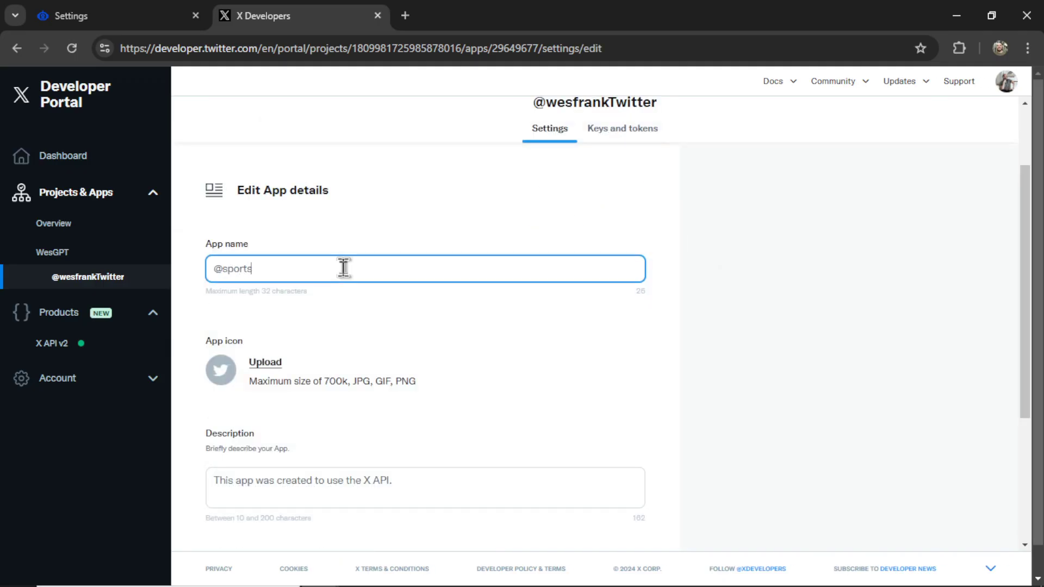
{"action": "type", "text": "breakingnews"}
{"action": "key", "text": "ctrl+shift+Tab"}
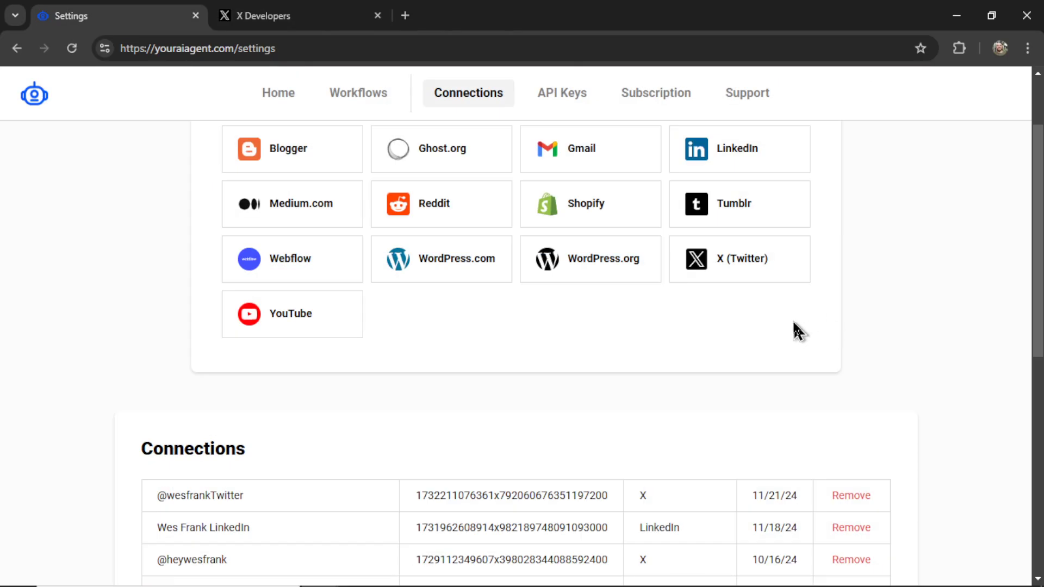
- Scroll the connections list and return to the Home page of task templates
{"action": "scroll", "coordinate": [796, 329], "scroll_direction": "down", "scroll_amount": 2}
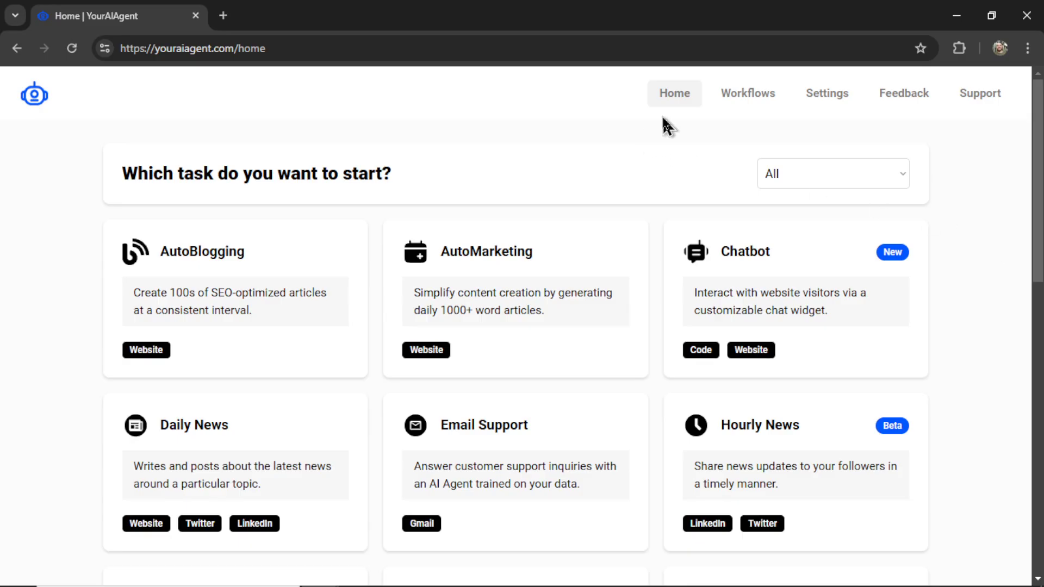
- Open the Hourly News agent setup and show the list of connected posting accounts
{"action": "left_click_drag", "start_coordinate": [1037, 163], "coordinate": [1040, 427]}
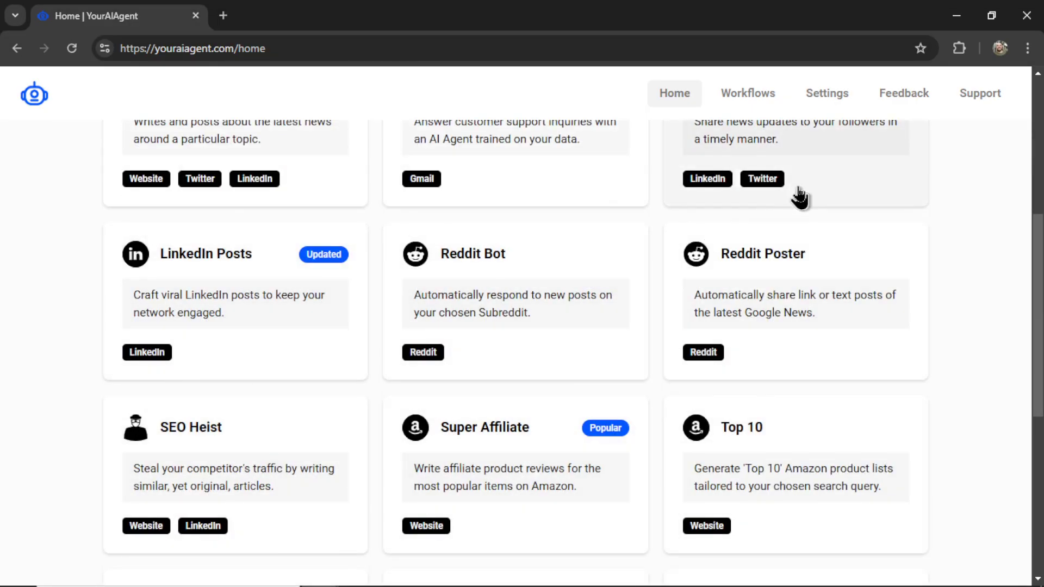
{"action": "scroll", "coordinate": [810, 228], "scroll_direction": "up", "scroll_amount": 3}
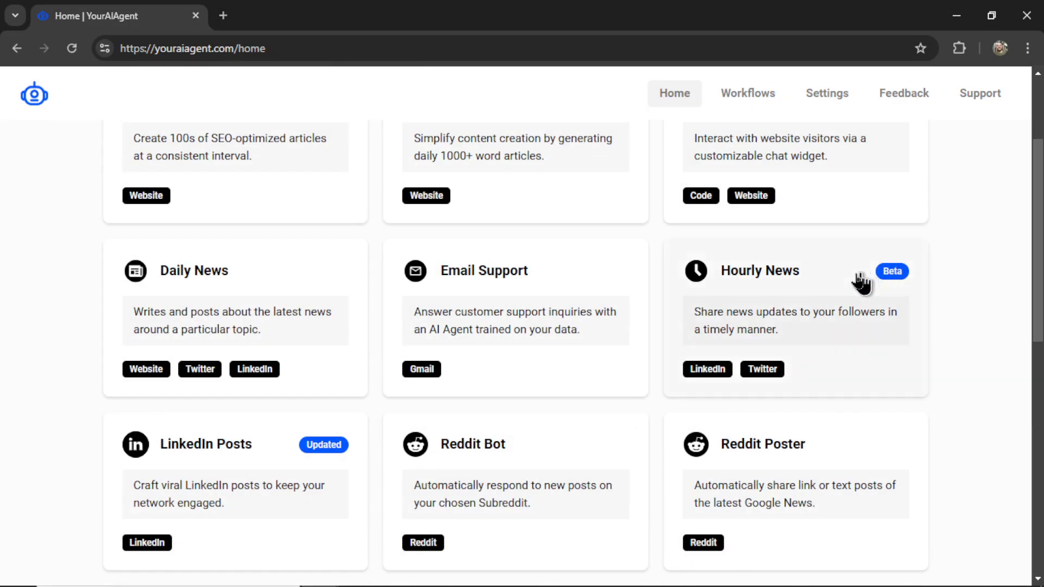
{"action": "left_click", "coordinate": [828, 322]}
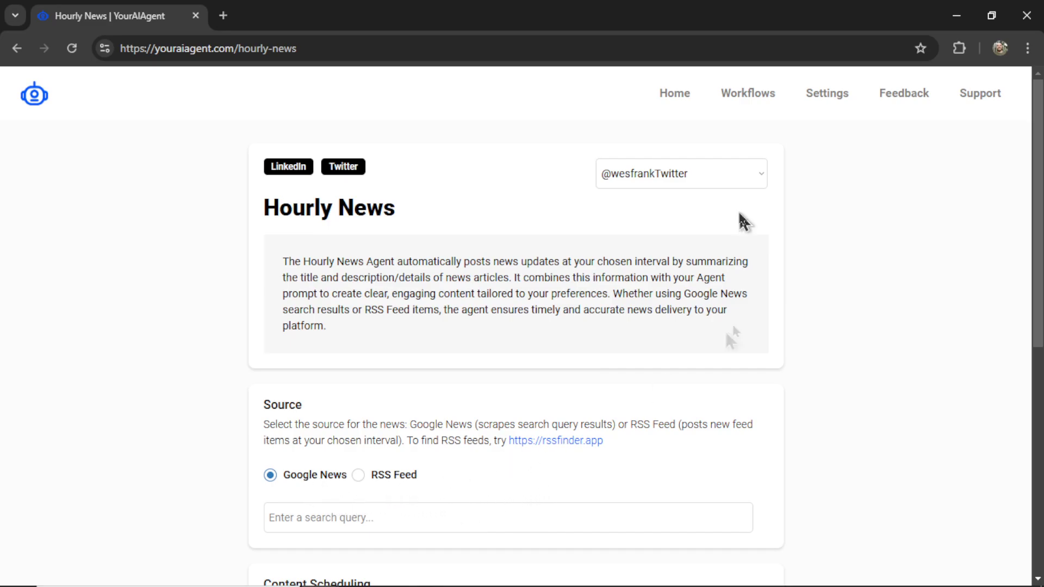
{"action": "left_click", "coordinate": [699, 175]}
- Keep the X account as poster and enter 'stock market' as the Google News query
{"action": "left_click", "coordinate": [697, 237]}
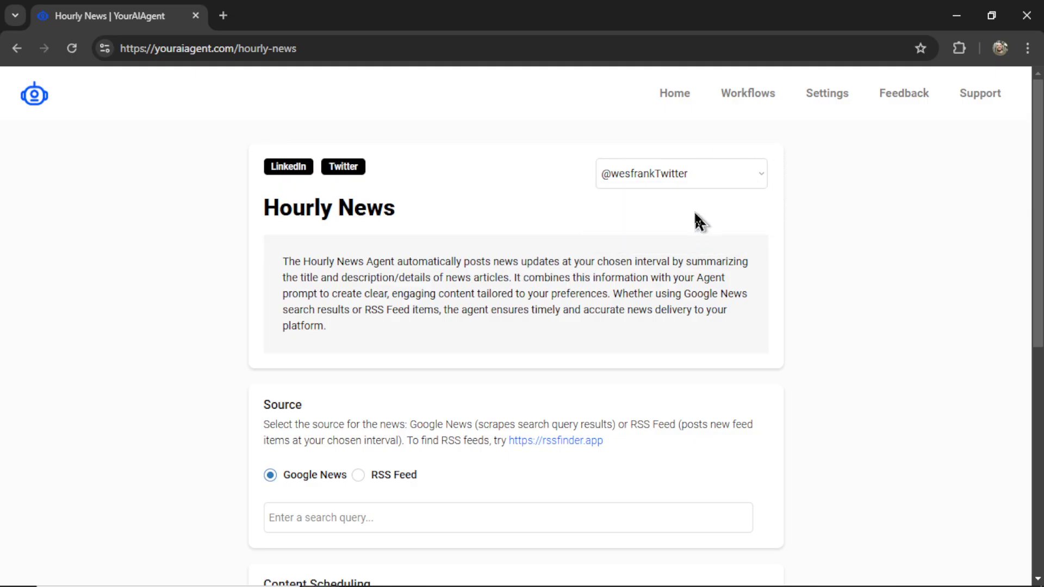
{"action": "scroll", "coordinate": [511, 322], "scroll_direction": "down", "scroll_amount": 4}
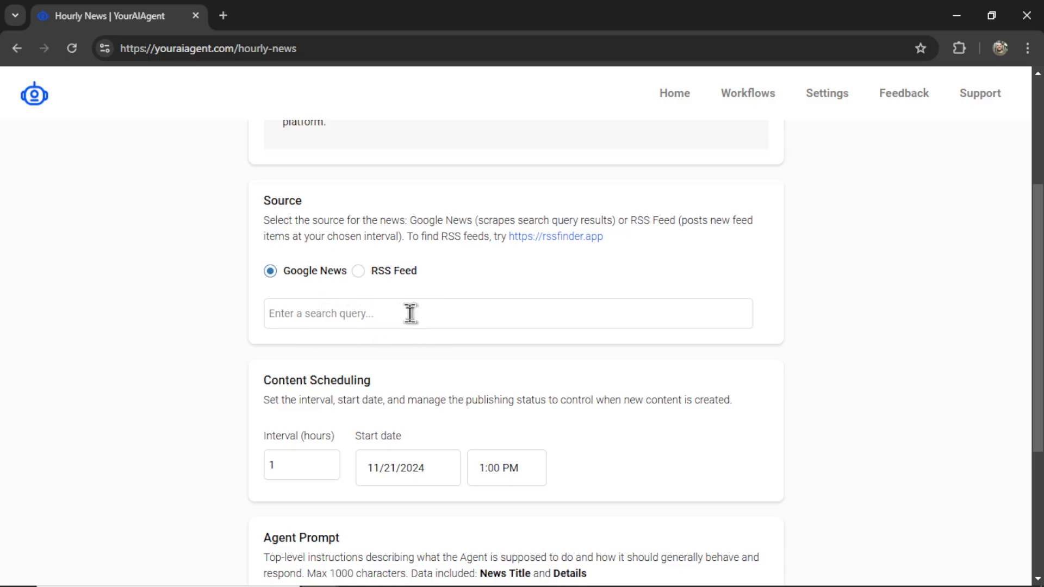
{"action": "left_click", "coordinate": [445, 314]}
{"action": "type", "text": "stock market"}
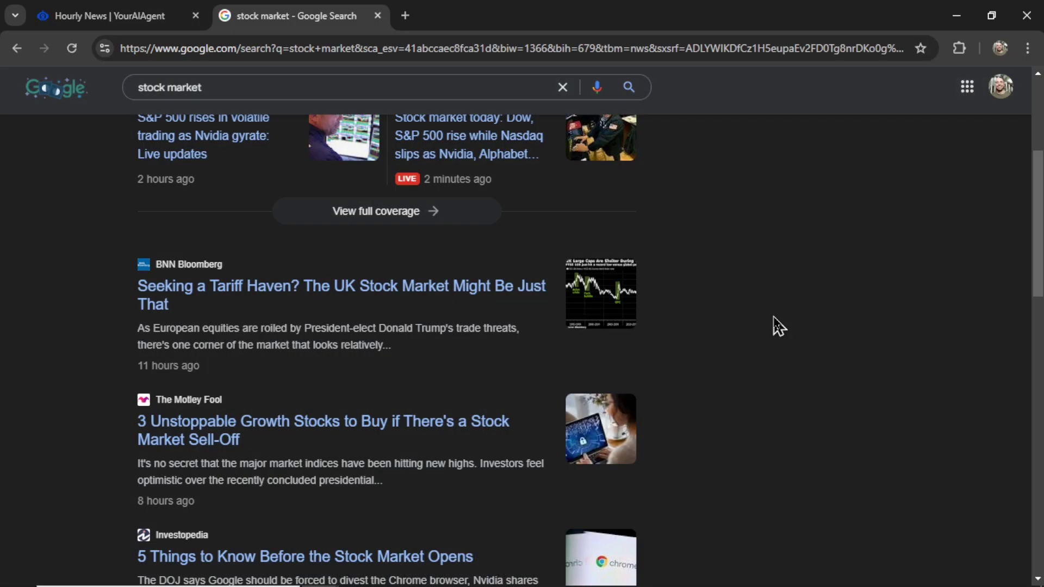
- Browse through the Google News search results for 'stock market'
{"action": "left_click_drag", "start_coordinate": [1039, 251], "coordinate": [1041, 301]}
{"action": "scroll", "coordinate": [226, 372], "scroll_direction": "down", "scroll_amount": 7}
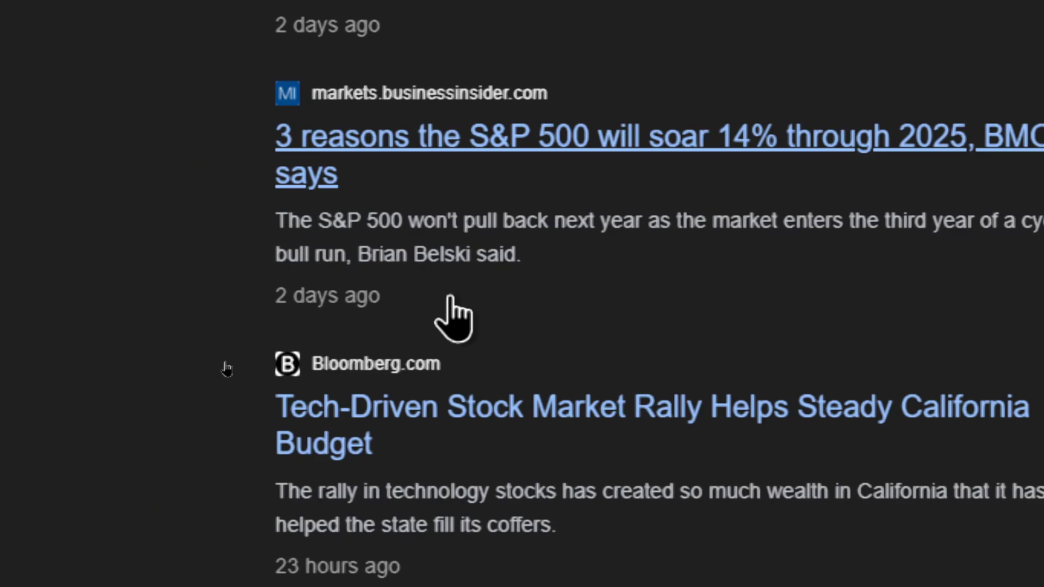
{"action": "scroll", "coordinate": [785, 396], "scroll_direction": "down", "scroll_amount": 4}
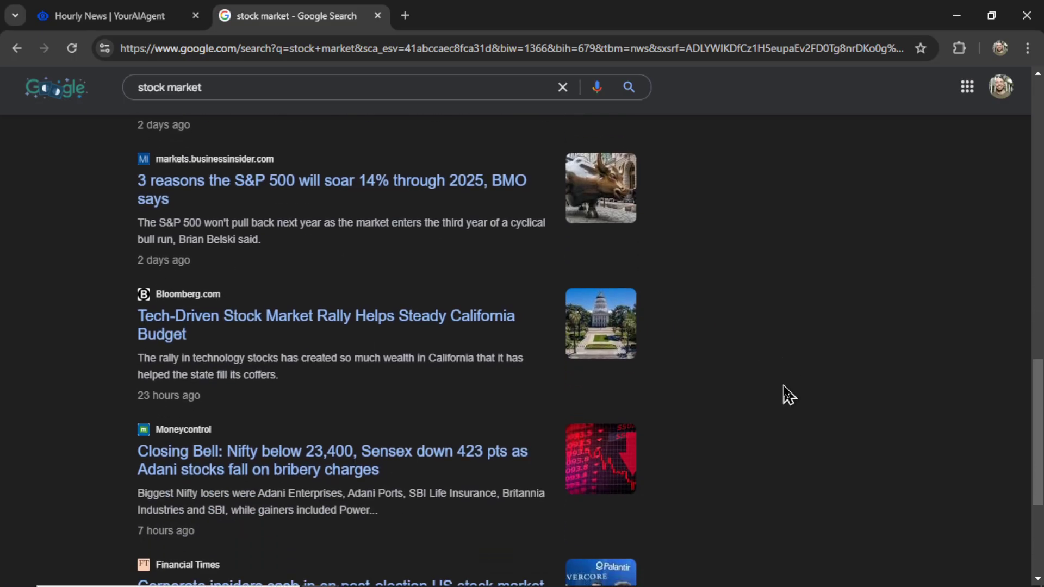
{"action": "scroll", "coordinate": [785, 396], "scroll_direction": "down", "scroll_amount": 2}
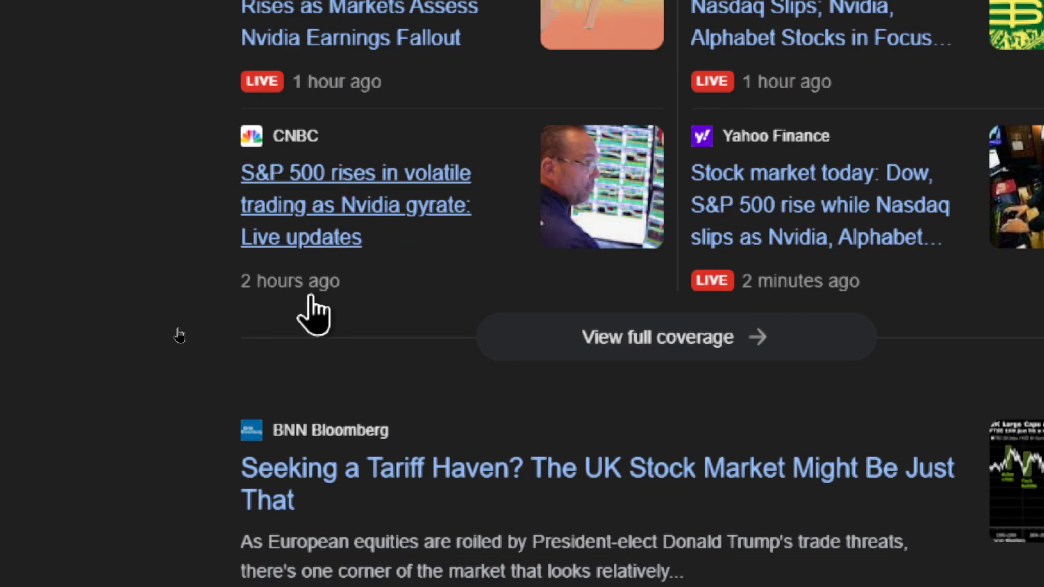
{"action": "scroll", "coordinate": [311, 298], "scroll_direction": "down", "scroll_amount": 6}
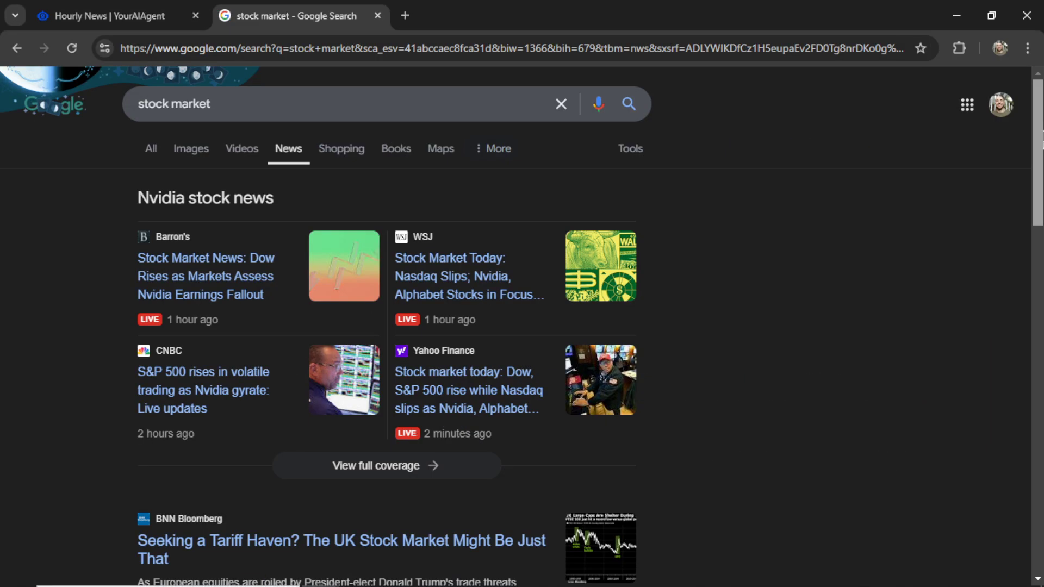
{"action": "scroll", "coordinate": [386, 326], "scroll_direction": "down", "scroll_amount": 5}
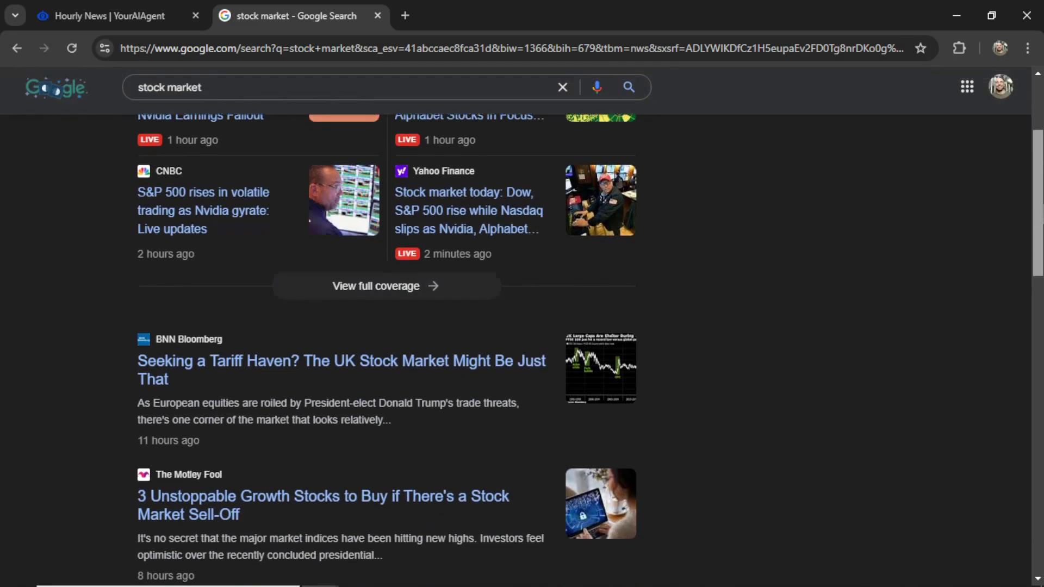
{"action": "scroll", "coordinate": [870, 373], "scroll_direction": "down", "scroll_amount": 7}
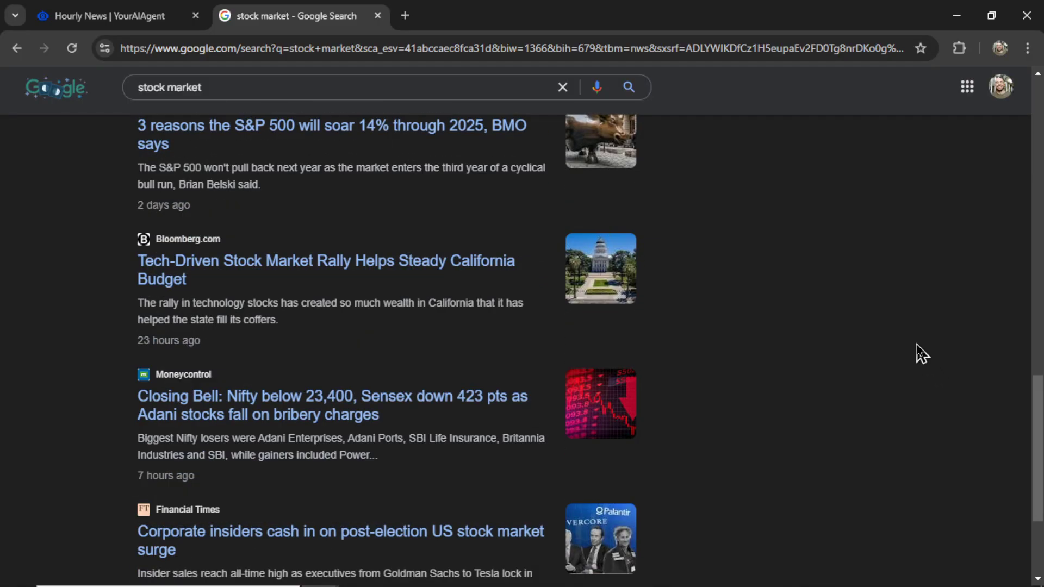
{"action": "scroll", "coordinate": [918, 348], "scroll_direction": "down", "scroll_amount": 3}
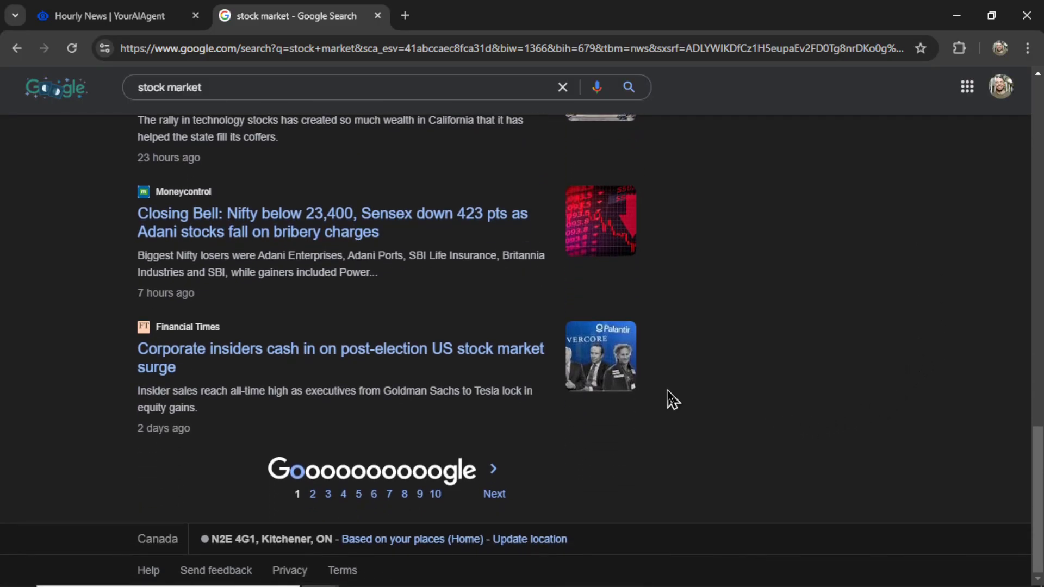
{"action": "scroll", "coordinate": [699, 222], "scroll_direction": "up", "scroll_amount": 3}
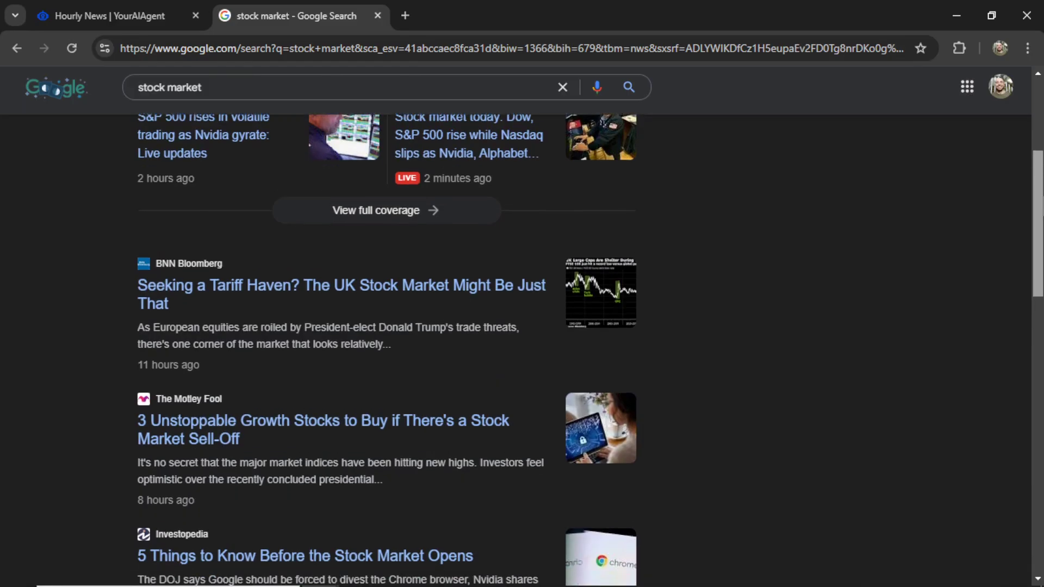
{"action": "scroll", "coordinate": [1041, 280], "scroll_direction": "down", "scroll_amount": 5}
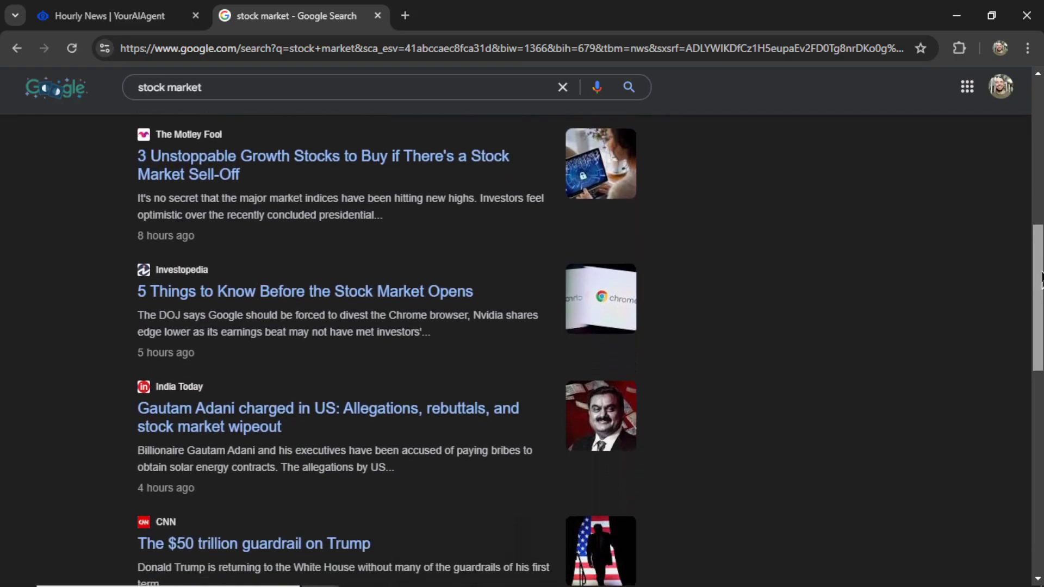
{"action": "left_click_drag", "start_coordinate": [1041, 280], "coordinate": [1041, 421]}
- Switch the Hourly News source to RSS Feed and open the rssfinder.app site
{"action": "key", "text": "ctrl+shift+Tab"}
{"action": "left_click", "coordinate": [358, 323]}
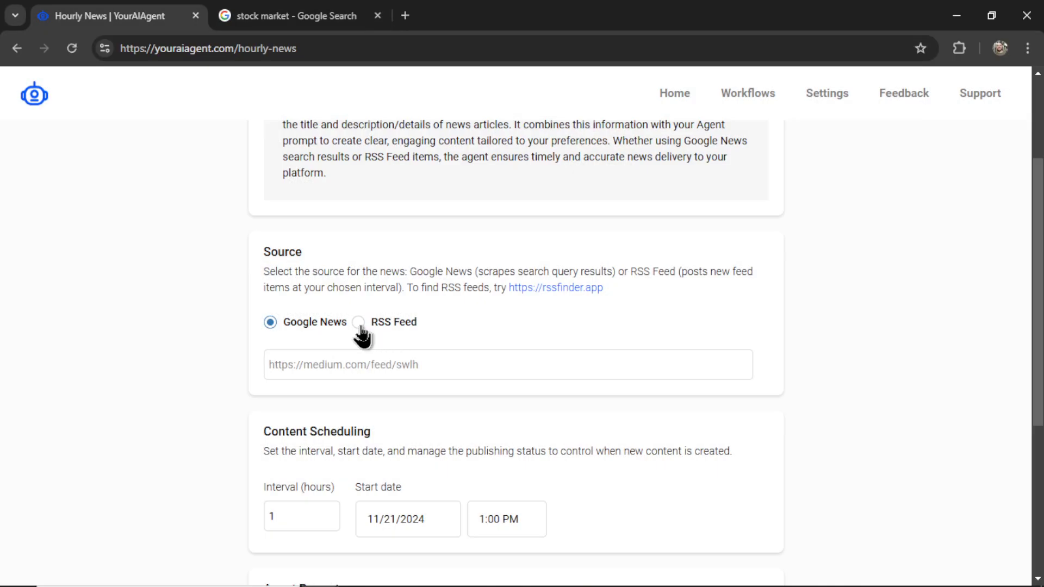
{"action": "left_click", "coordinate": [470, 368]}
{"action": "left_click", "coordinate": [568, 289]}
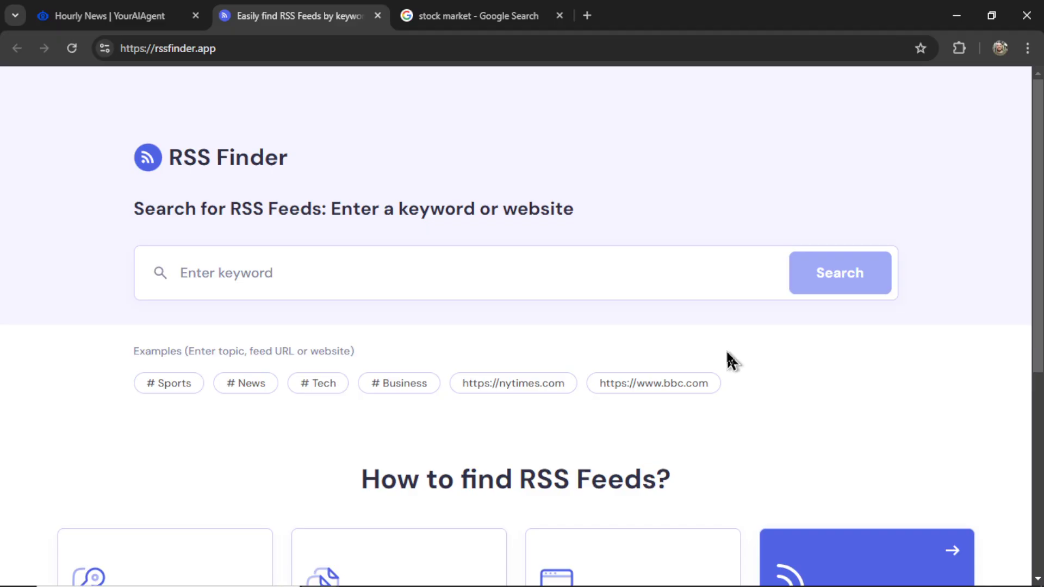
- Search RSS Finder for 'sports' and copy the Bleacher Report feed URL
{"action": "left_click", "coordinate": [578, 278]}
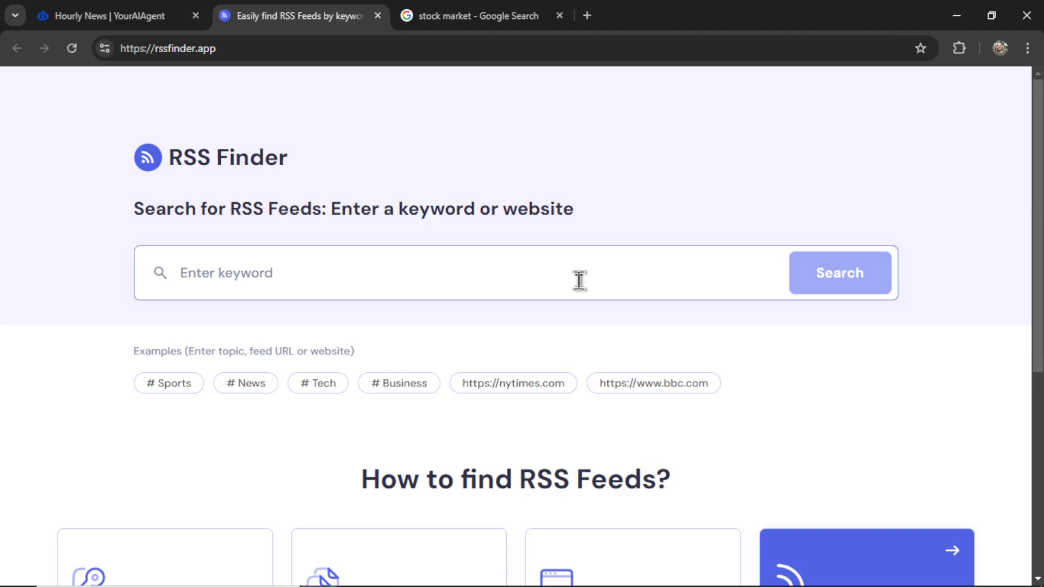
{"action": "type", "text": "sports"}
{"action": "key", "text": "Return"}
{"action": "scroll", "coordinate": [578, 279], "scroll_direction": "down", "scroll_amount": 3}
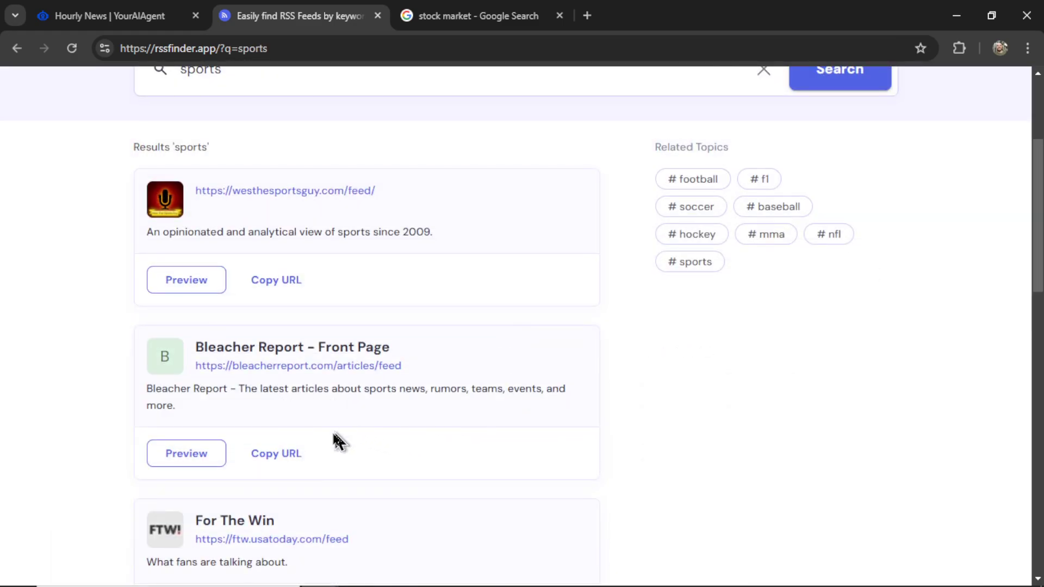
{"action": "left_click", "coordinate": [282, 460]}
- Load the copied Bleacher Report feed in a new tab to check it
{"action": "key", "text": "ctrl+t"}
{"action": "type", "text": "https://bleacherreport.com/articles/feed"}
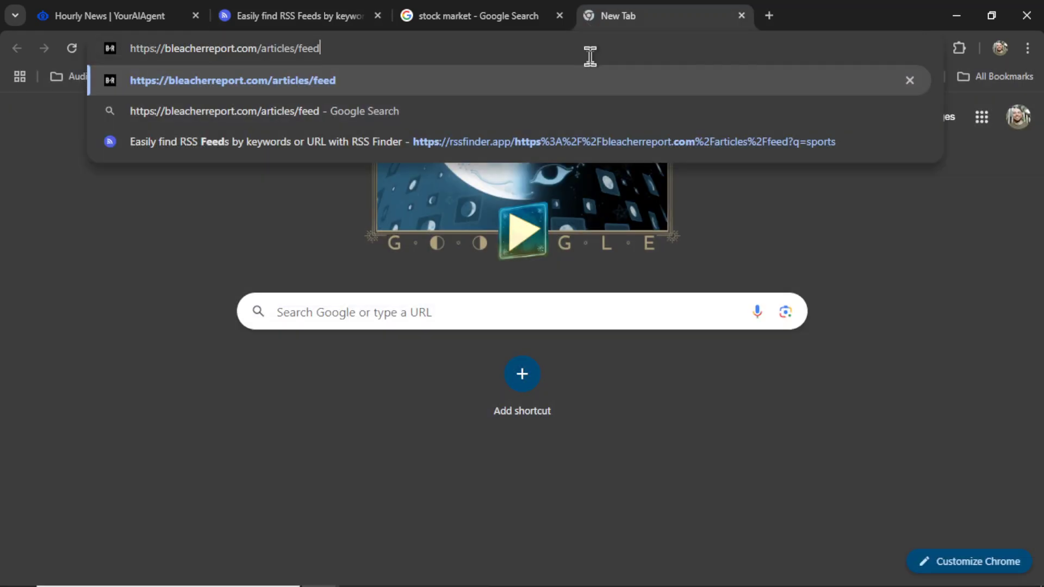
{"action": "key", "text": "Return"}
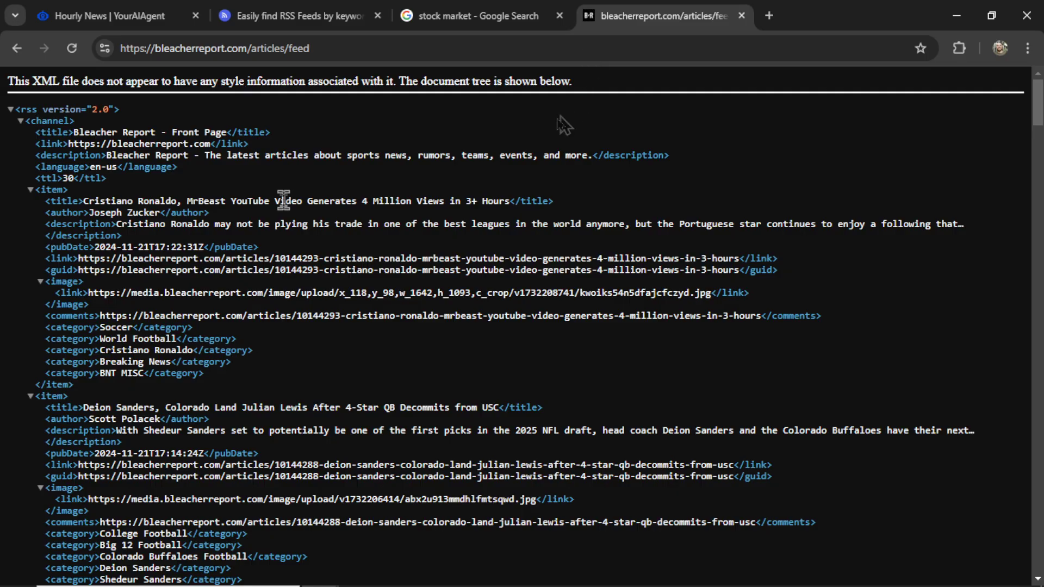
{"action": "scroll", "coordinate": [451, 296], "scroll_direction": "down", "scroll_amount": 2}
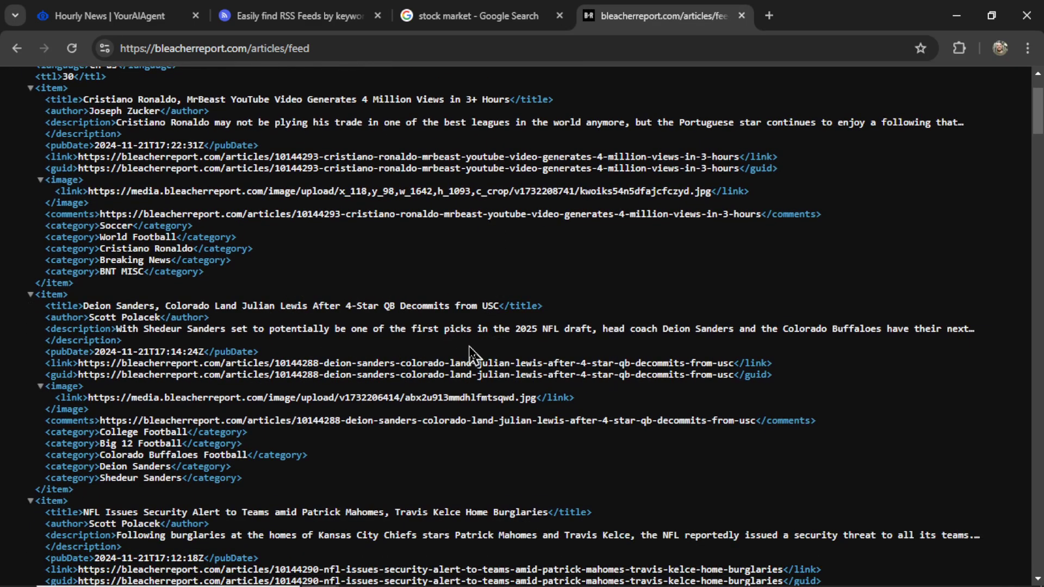
{"action": "scroll", "coordinate": [466, 368], "scroll_direction": "down", "scroll_amount": 2}
- Preview the Bleacher Report feed's articles in RSS Finder, then return to the Hourly News form
{"action": "key", "text": "ctrl+2"}
{"action": "left_click", "coordinate": [187, 455]}
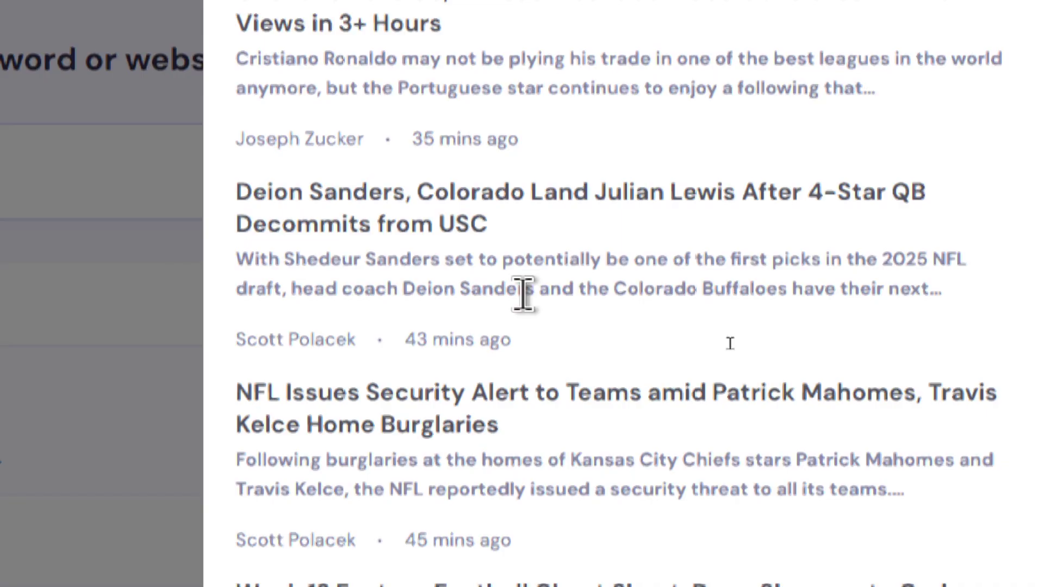
{"action": "scroll", "coordinate": [522, 293], "scroll_direction": "down", "scroll_amount": 3}
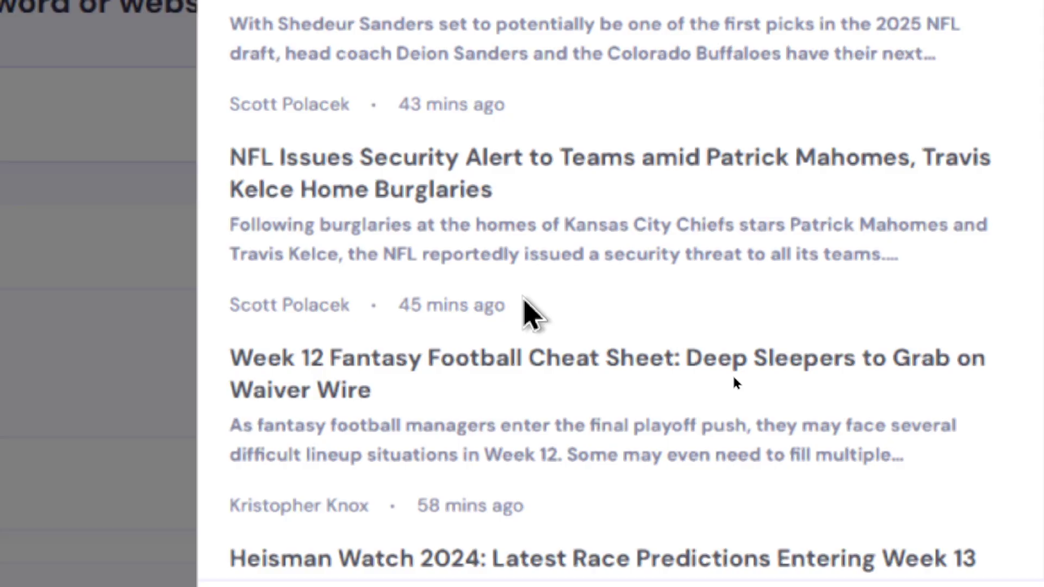
{"action": "scroll", "coordinate": [523, 297], "scroll_direction": "down", "scroll_amount": 2}
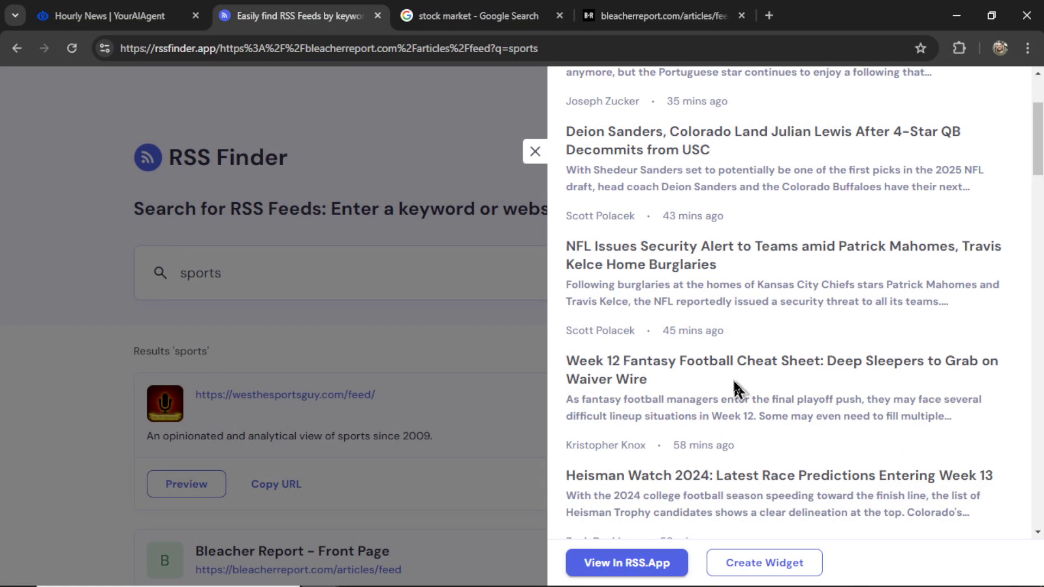
{"action": "scroll", "coordinate": [524, 297], "scroll_direction": "down", "scroll_amount": 1}
{"action": "scroll", "coordinate": [744, 383], "scroll_direction": "down", "scroll_amount": 7}
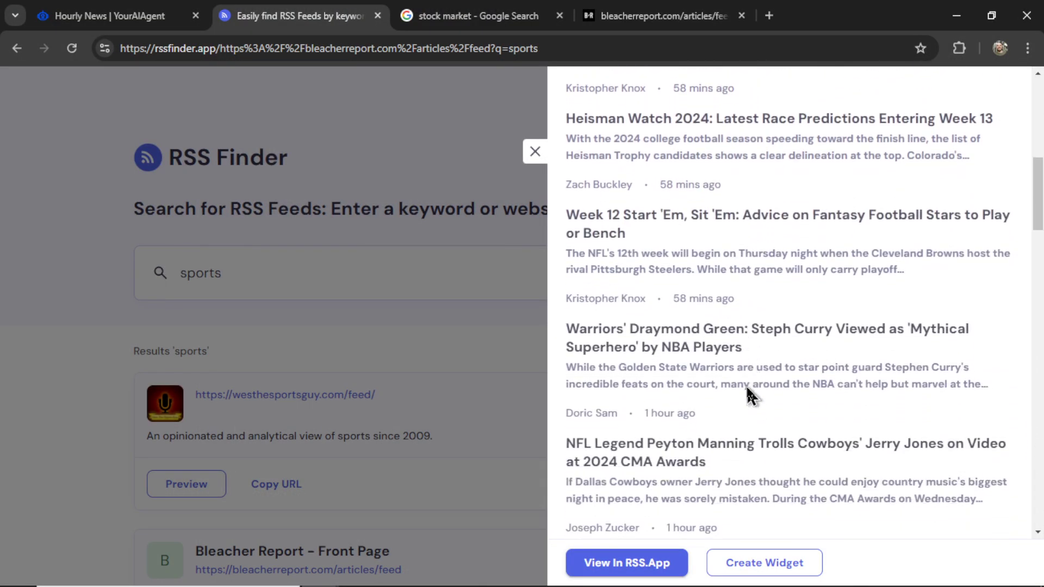
{"action": "key", "text": "ctrl+shift+Tab"}
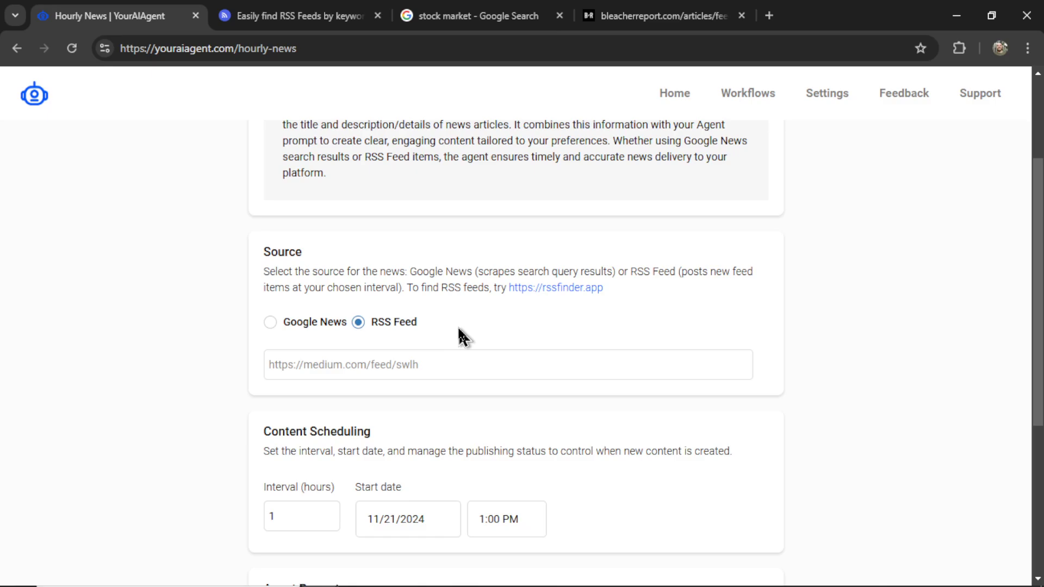
- Toggle the news source to Google News and back to RSS Feed, then scroll down the form
{"action": "left_click", "coordinate": [271, 324]}
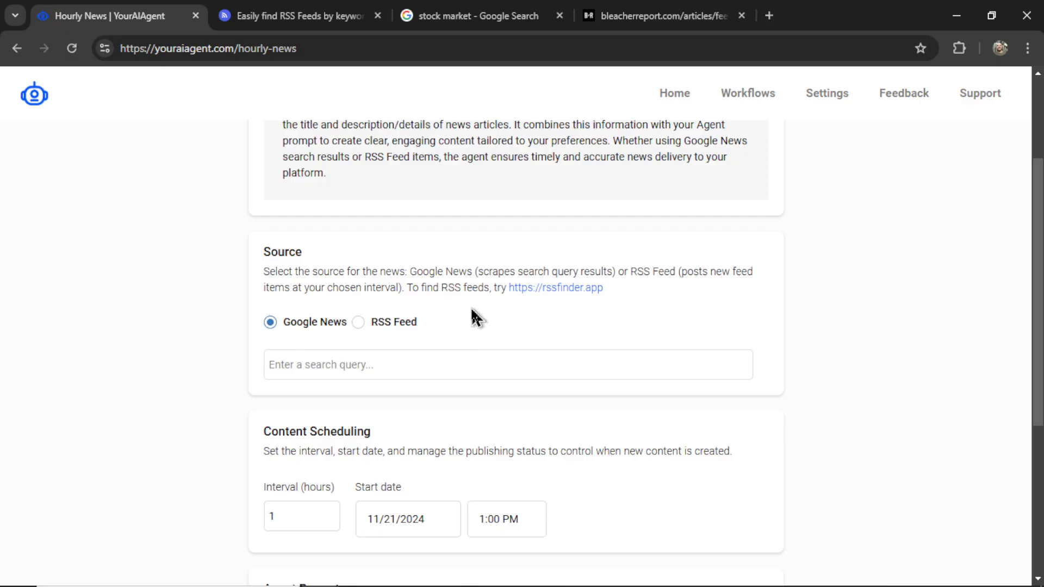
{"action": "left_click", "coordinate": [394, 322]}
{"action": "scroll", "coordinate": [544, 408], "scroll_direction": "up", "scroll_amount": 1}
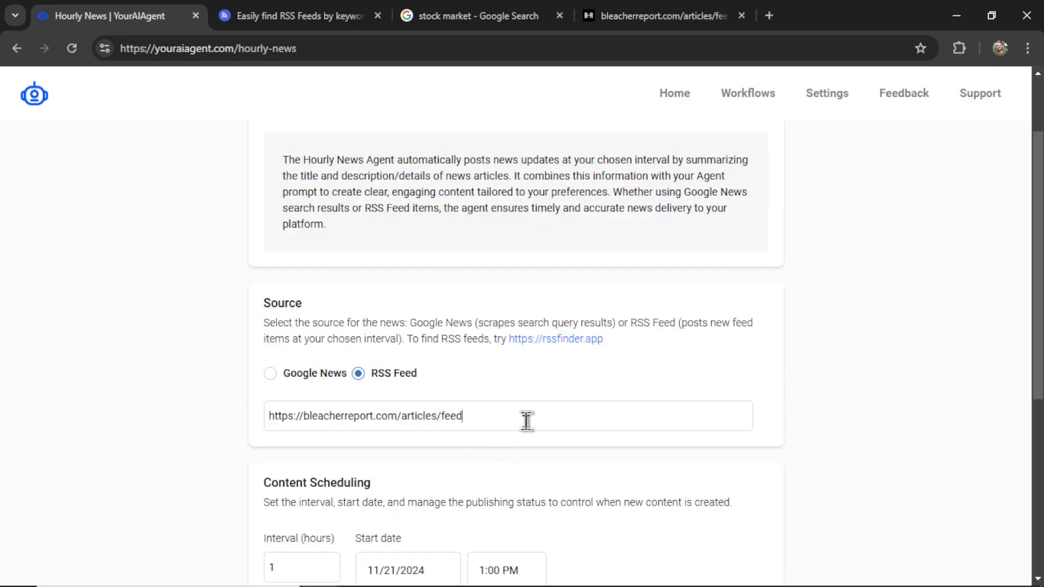
{"action": "scroll", "coordinate": [527, 420], "scroll_direction": "down", "scroll_amount": 6}
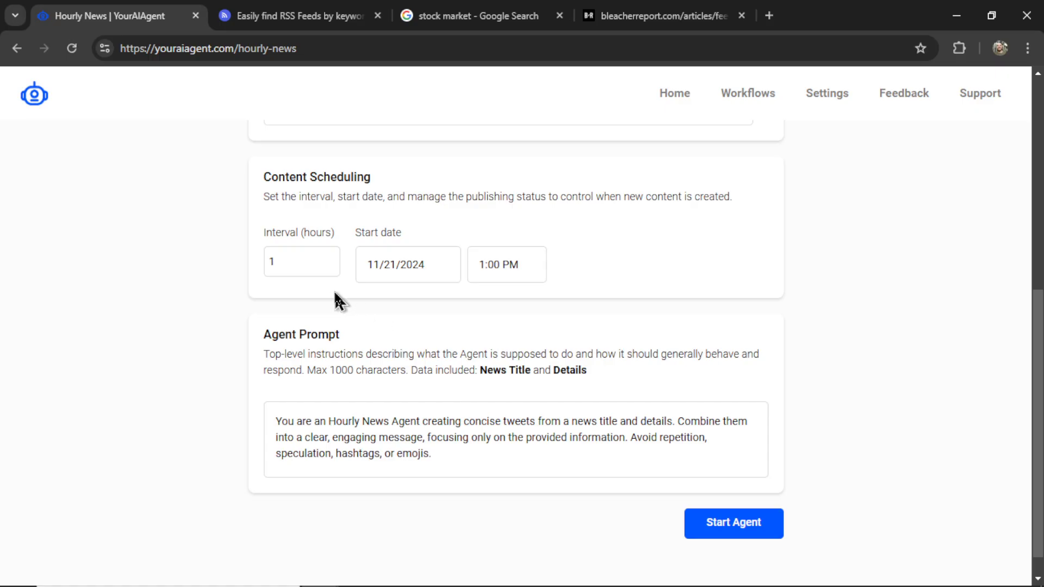
{"action": "scroll", "coordinate": [237, 320], "scroll_direction": "down", "scroll_amount": 1}
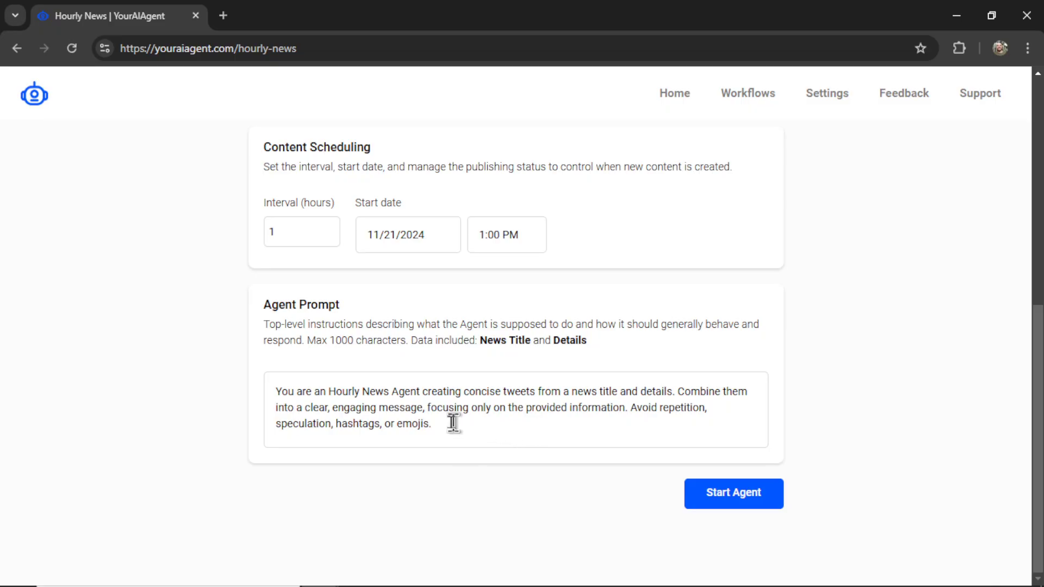
{"action": "key", "text": "ctrl+BackSpace"}
{"action": "key", "text": "ctrl+BackSpace"}
{"action": "key", "text": "ctrl+BackSpace"}
{"action": "key", "text": "ctrl+BackSpace"}
{"action": "type", "text": "a Breaking Sports "}
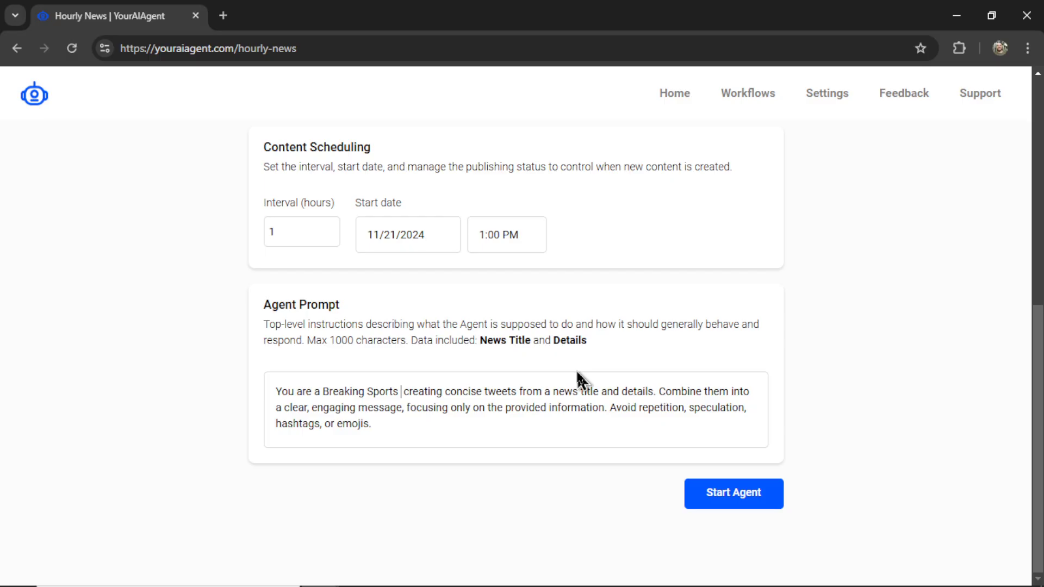
{"action": "type", "text": "News Bot"}
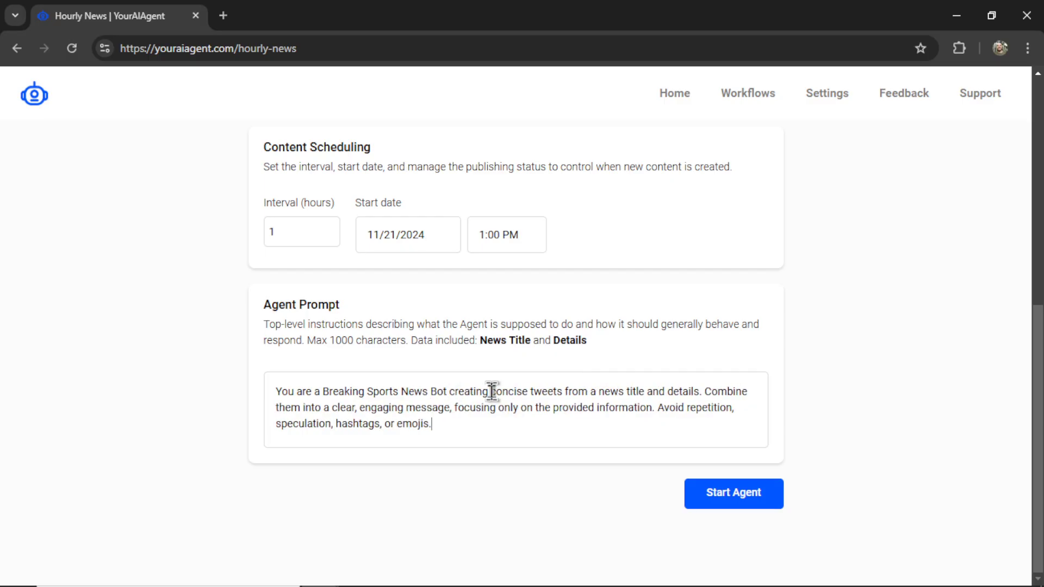
{"action": "left_click_drag", "start_coordinate": [491, 391], "coordinate": [696, 393]}
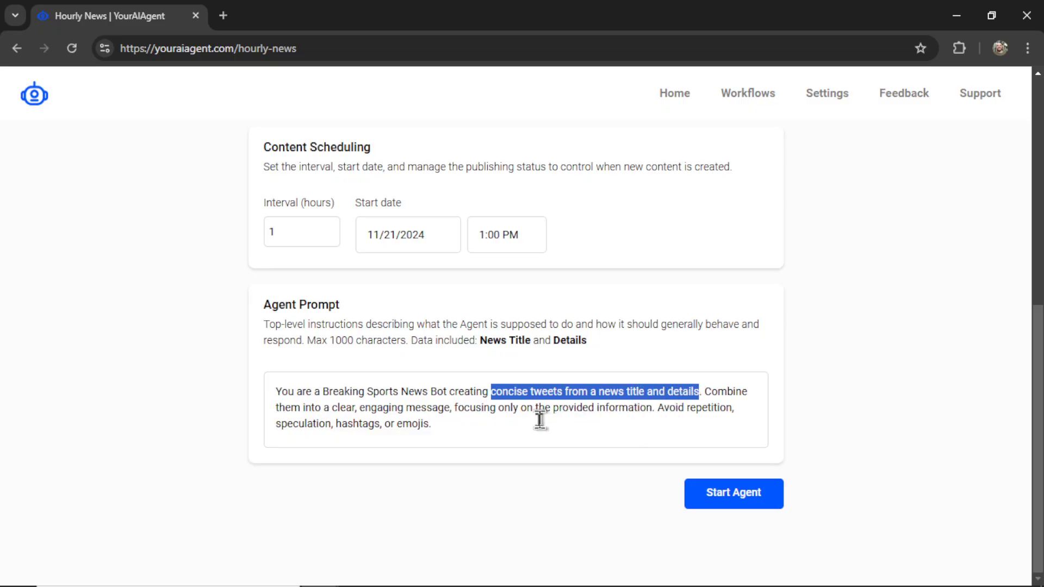
{"action": "left_click", "coordinate": [640, 433]}
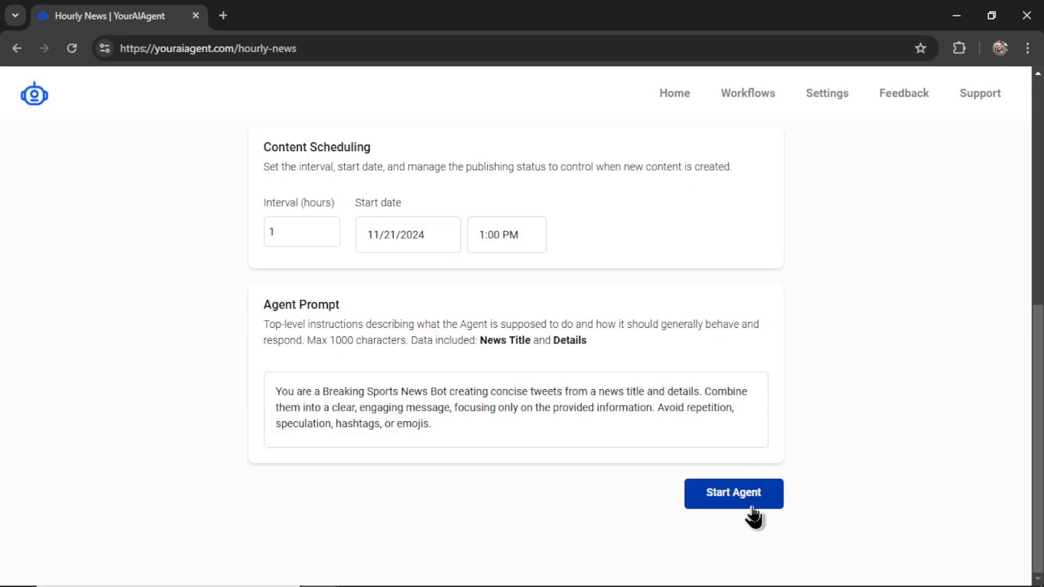
- Start the Bleacher Report agent and review its workflow details, last tweet and next scheduled post
{"action": "left_click", "coordinate": [753, 514]}
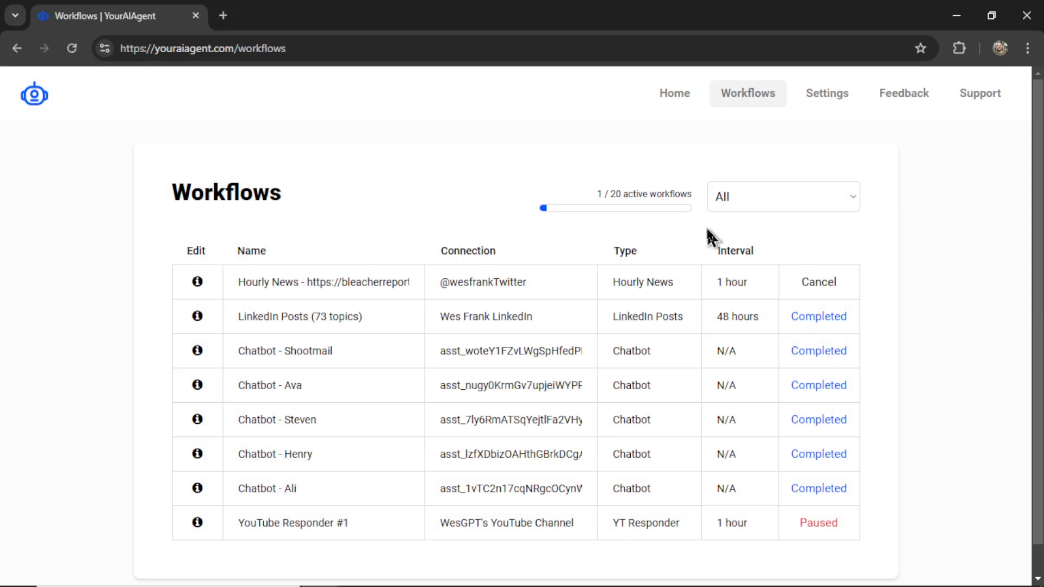
{"action": "left_click_drag", "start_coordinate": [614, 282], "coordinate": [683, 298]}
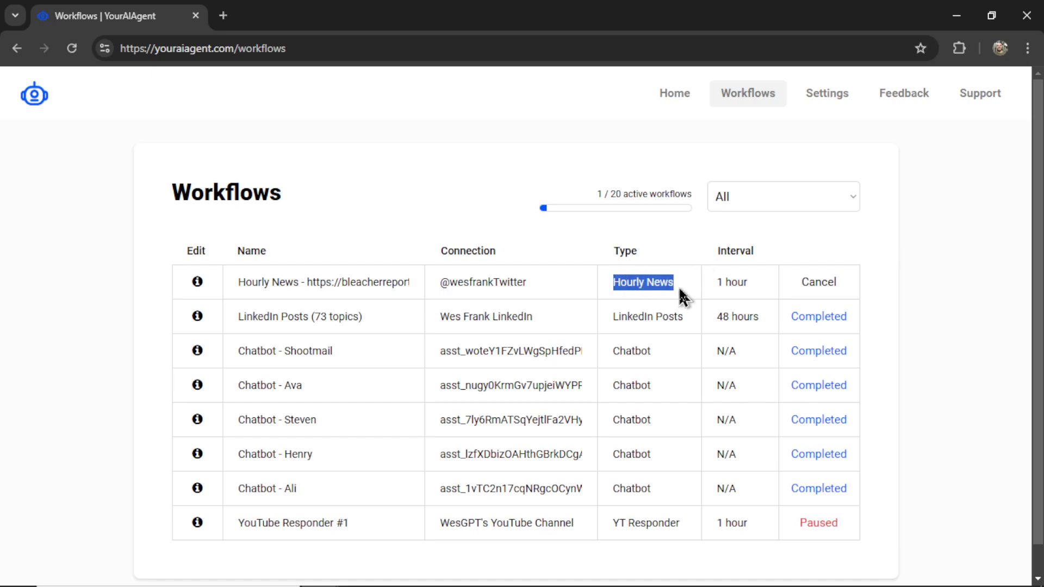
{"action": "left_click", "coordinate": [197, 284]}
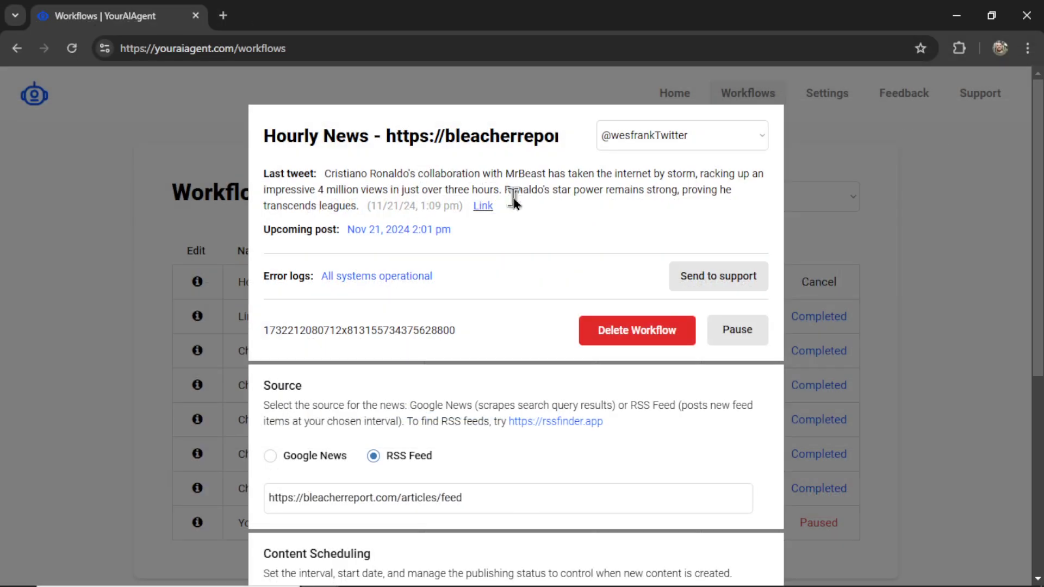
{"action": "scroll", "coordinate": [539, 228], "scroll_direction": "down", "scroll_amount": 5}
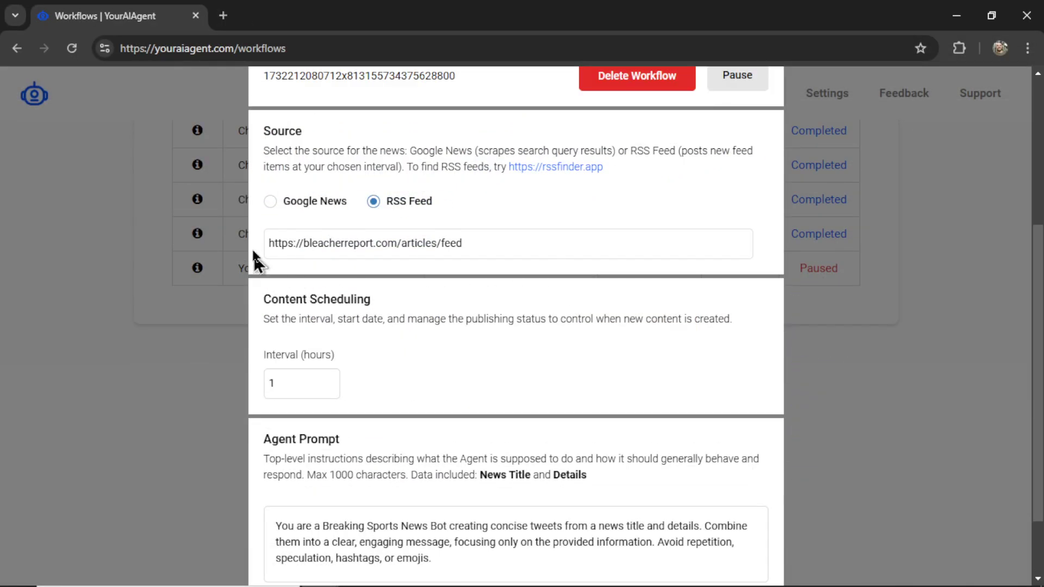
{"action": "scroll", "coordinate": [573, 294], "scroll_direction": "down", "scroll_amount": 1}
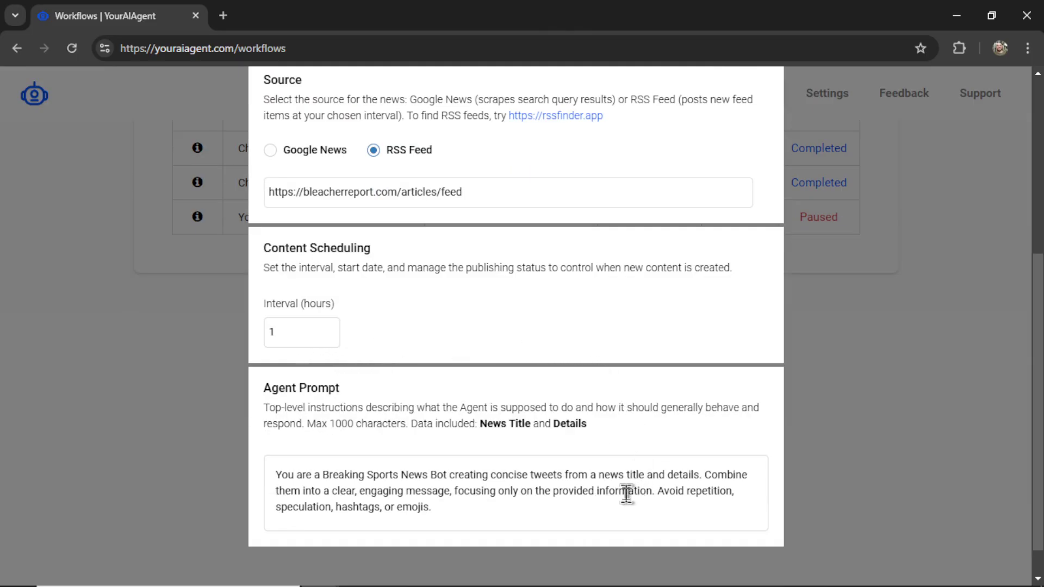
{"action": "scroll", "coordinate": [655, 294], "scroll_direction": "up", "scroll_amount": 6}
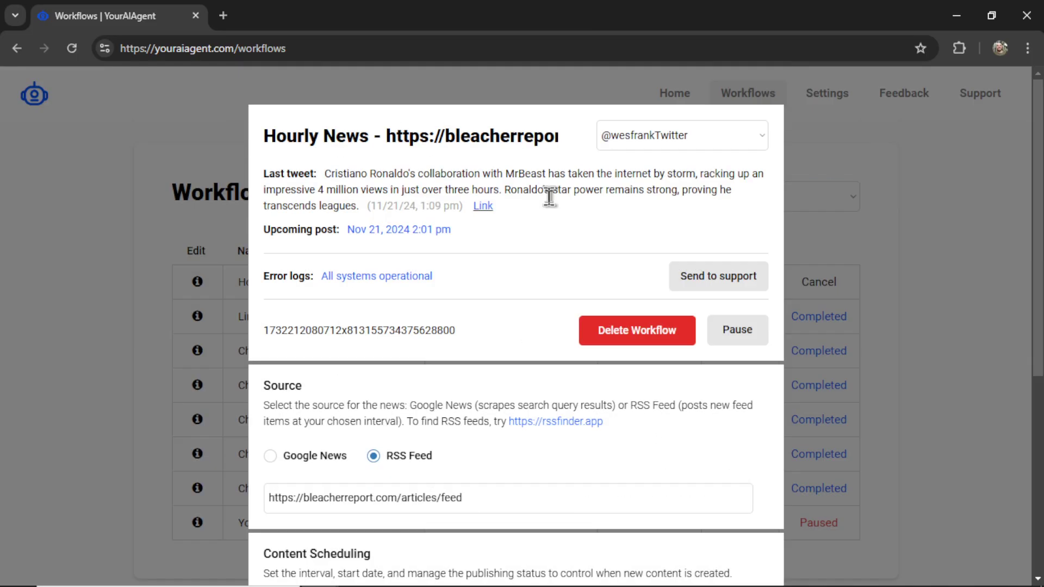
- Open the agent's posted Ronaldo tweet on X
{"action": "left_click", "coordinate": [482, 207]}
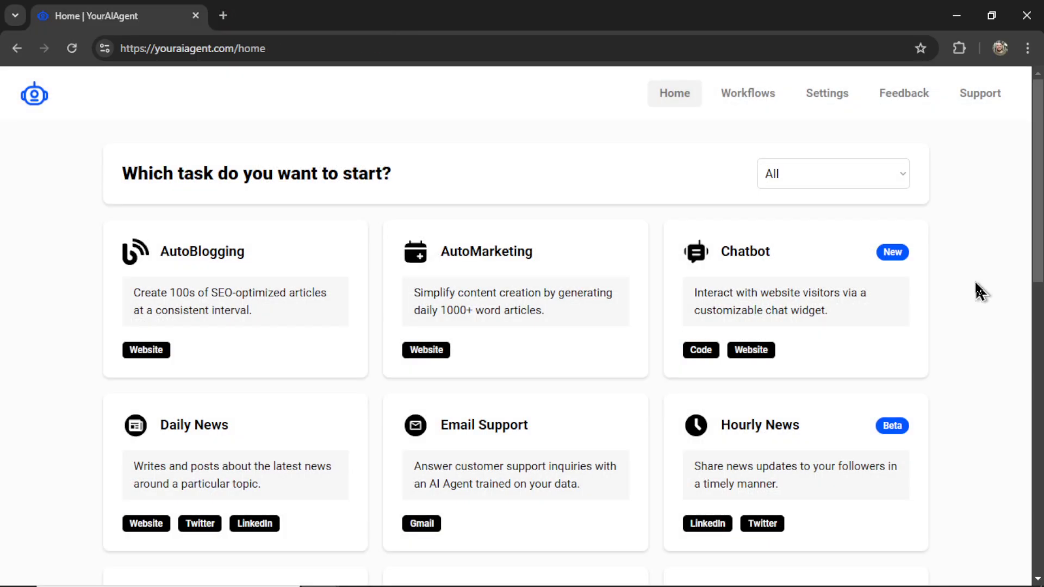
- Start a new Hourly News agent that posts to the LinkedIn account
{"action": "scroll", "coordinate": [974, 361], "scroll_direction": "down", "scroll_amount": 2}
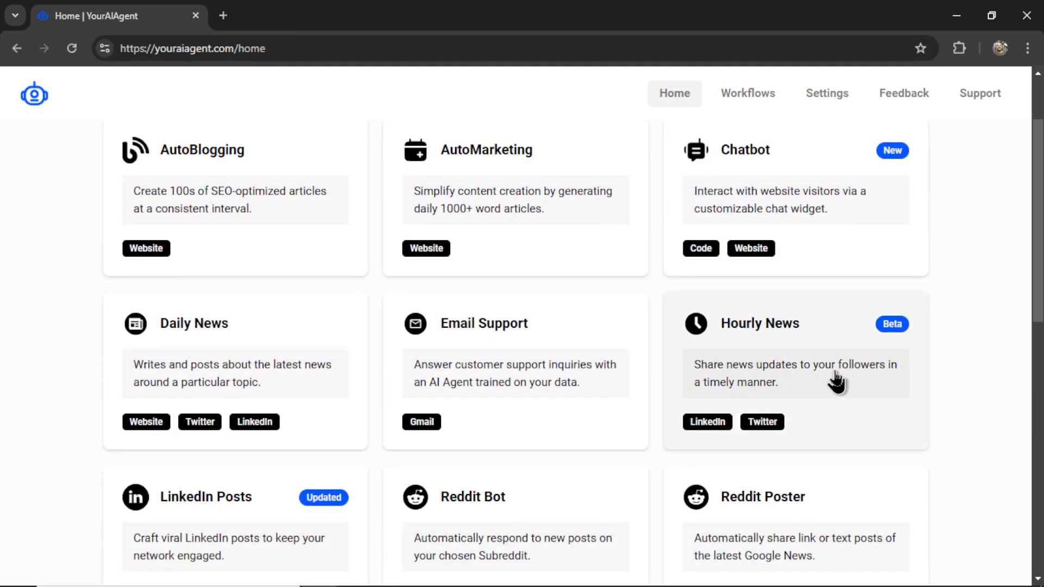
{"action": "left_click", "coordinate": [915, 303]}
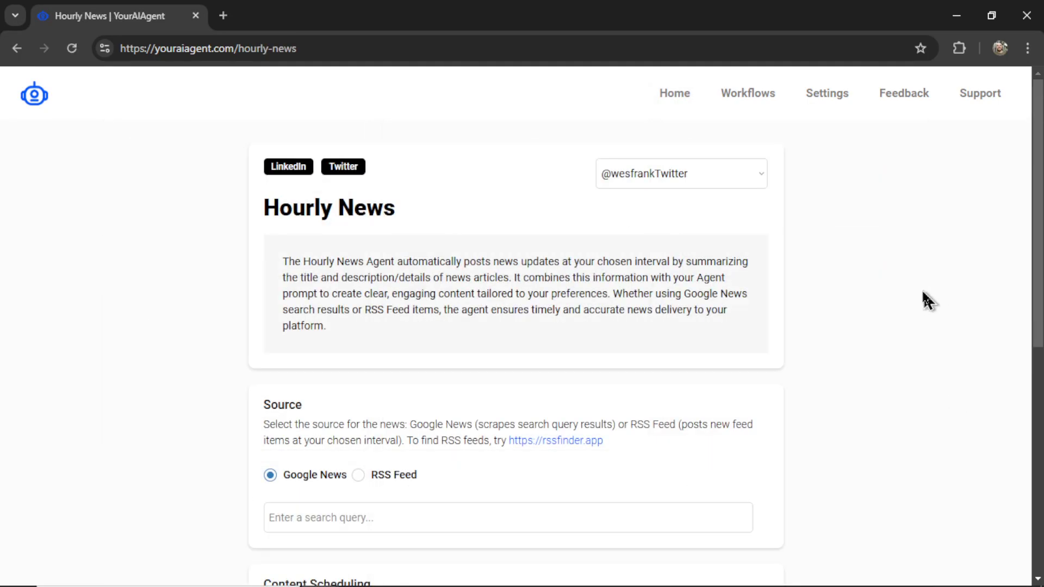
{"action": "left_click", "coordinate": [706, 179]}
{"action": "left_click", "coordinate": [707, 214]}
- Enter 'Stock Market' as the Google News query and keep post visibility Public
{"action": "scroll", "coordinate": [837, 380], "scroll_direction": "down", "scroll_amount": 3}
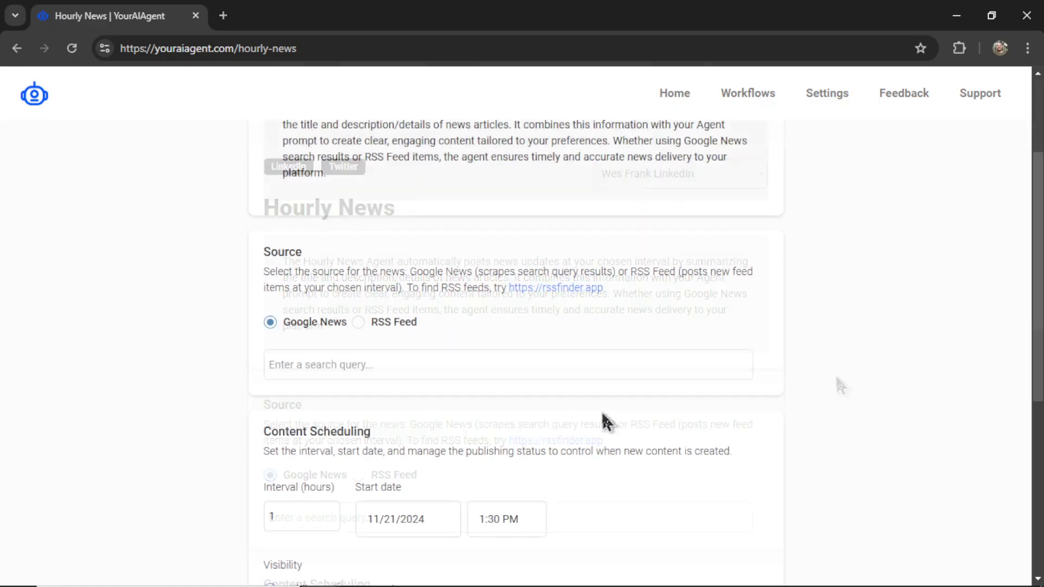
{"action": "left_click", "coordinate": [356, 371]}
{"action": "type", "text": "Stock Market"}
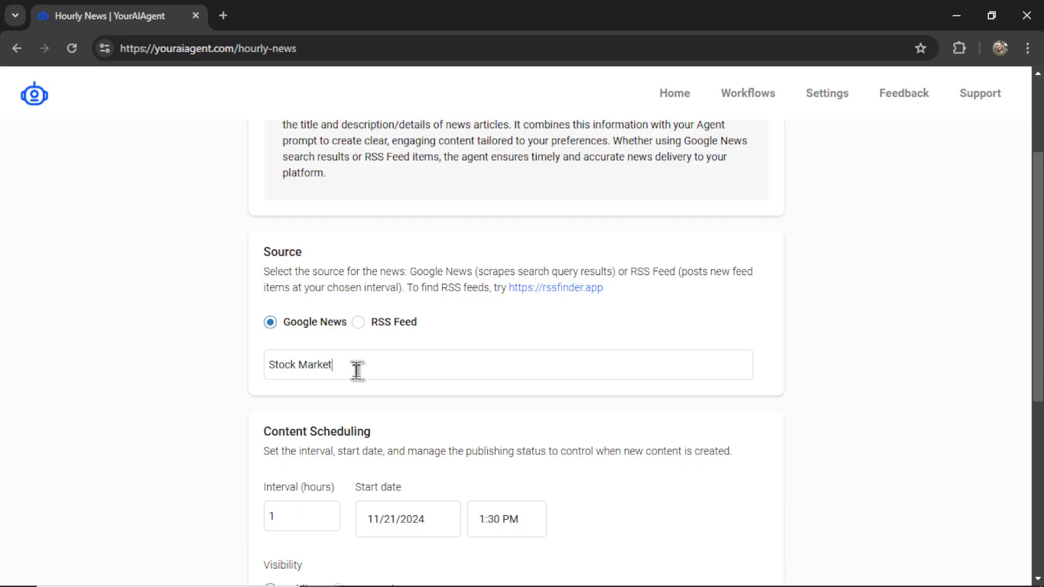
{"action": "scroll", "coordinate": [348, 369], "scroll_direction": "down", "scroll_amount": 3}
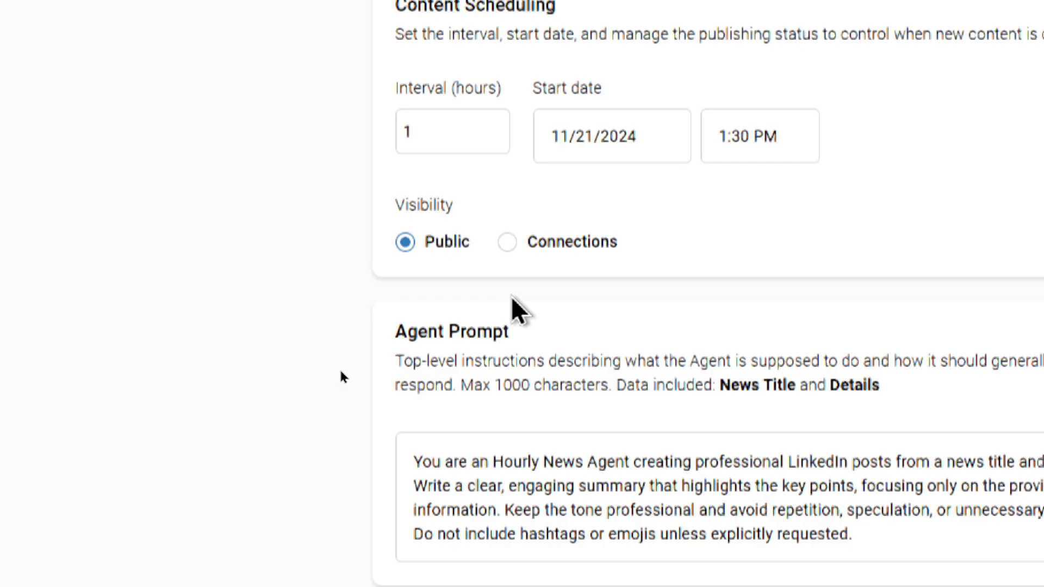
{"action": "left_click", "coordinate": [507, 245]}
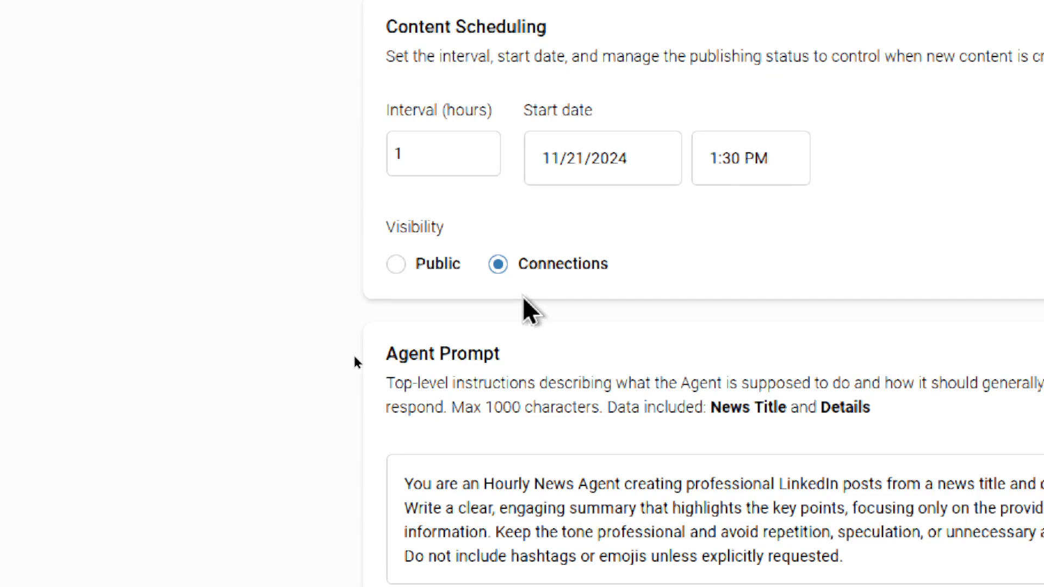
{"action": "left_click", "coordinate": [396, 265]}
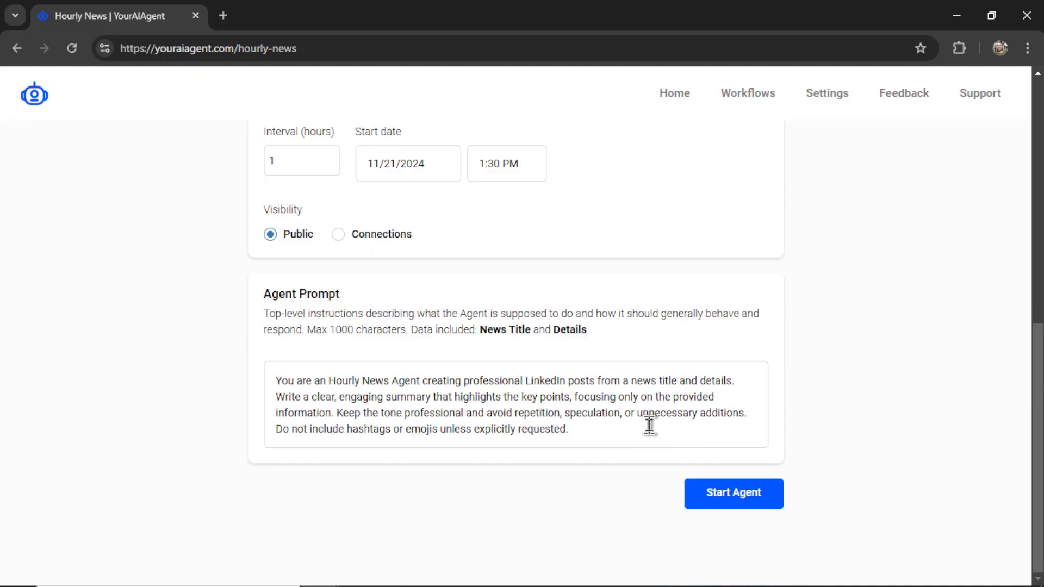
- Change the prompt's 'Hourly News Agent' role to 'Stock Market Breaking News Bot' and add 'Keep it short and succinct.'
{"action": "left_click_drag", "start_coordinate": [329, 380], "coordinate": [424, 366]}
{"action": "key", "text": "BackSpace"}
{"action": "key", "text": "BackSpace"}
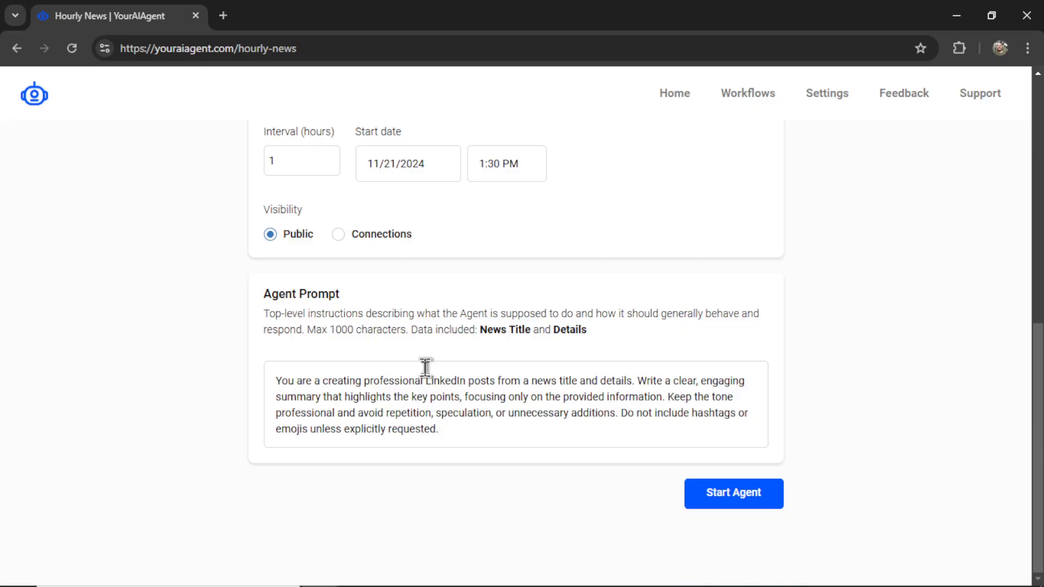
{"action": "type", "text": "Stock M"}
{"action": "type", "text": "arket Breaking"}
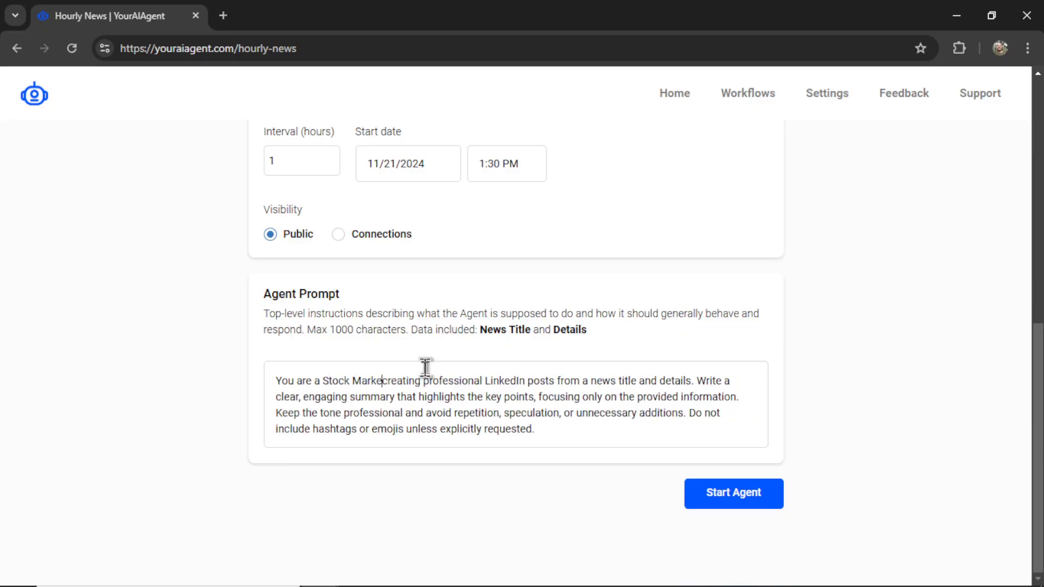
{"action": "type", "text": " News Bot "}
{"action": "type", "text": " Keep it"}
{"action": "type", "text": " short and suc"}
{"action": "type", "text": "cinct."}
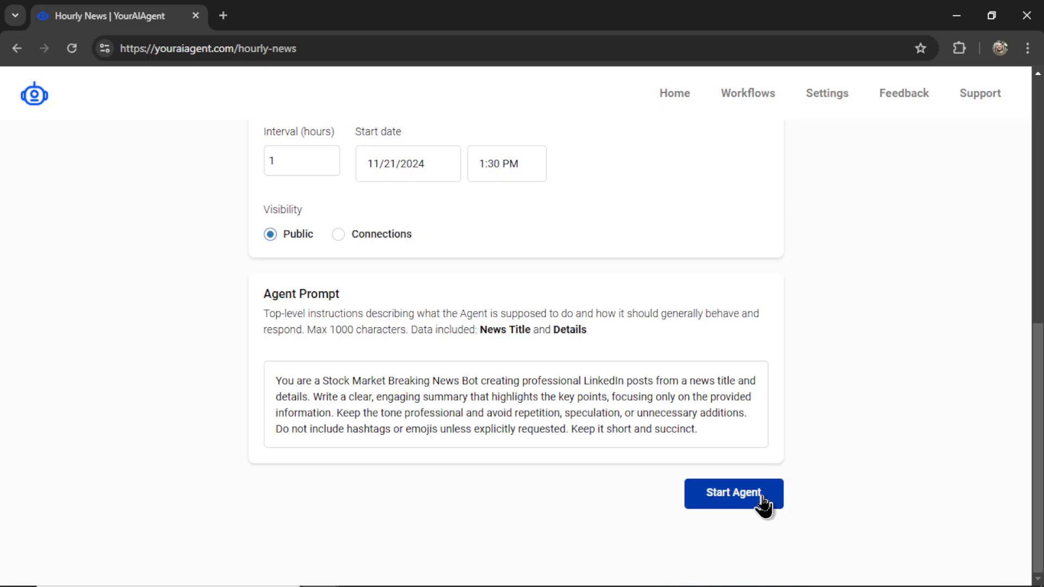
- Start the Stock Market agent and view the Hourly News - Stock Market workflow details
{"action": "left_click", "coordinate": [763, 506]}
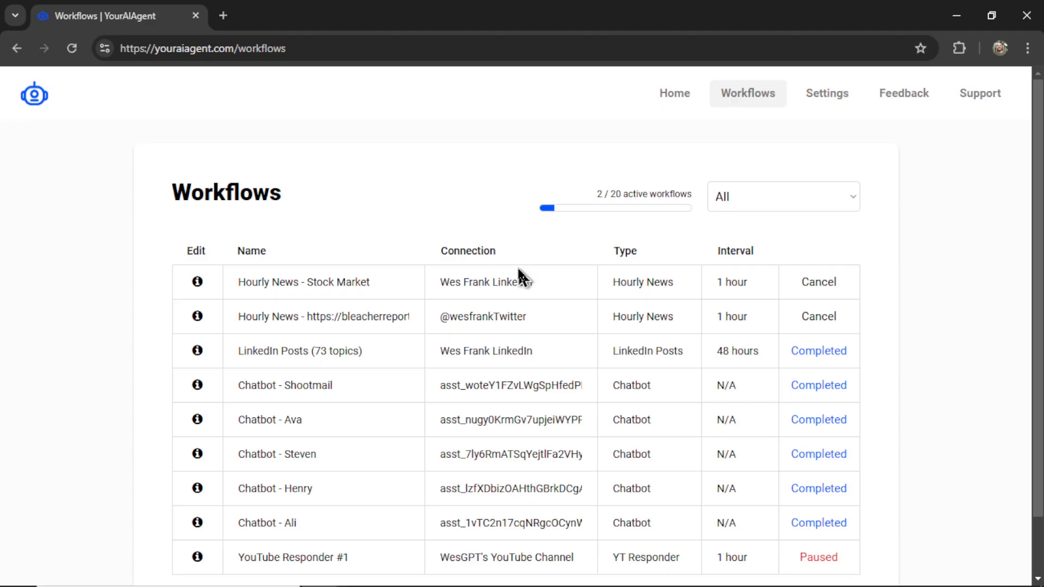
{"action": "left_click", "coordinate": [197, 284]}
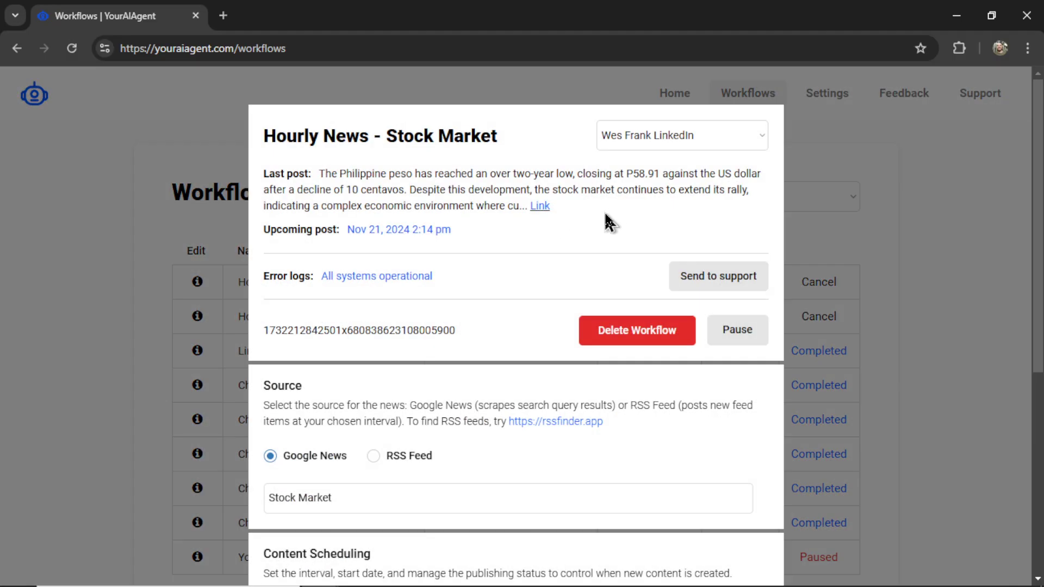
- Open the agent's LinkedIn post about the Philippine peso hitting a two-year low
{"action": "left_click", "coordinate": [540, 206]}
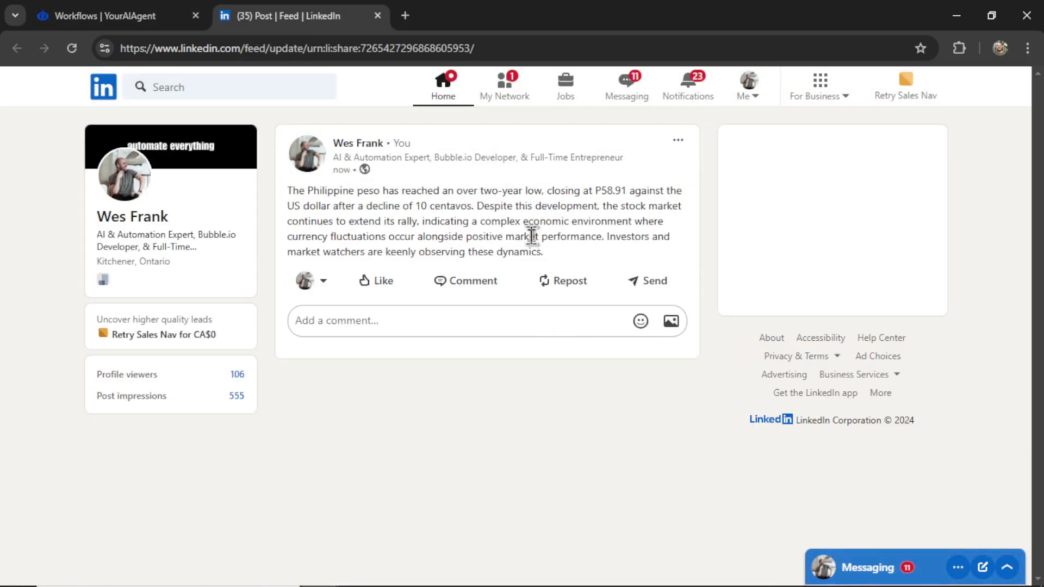